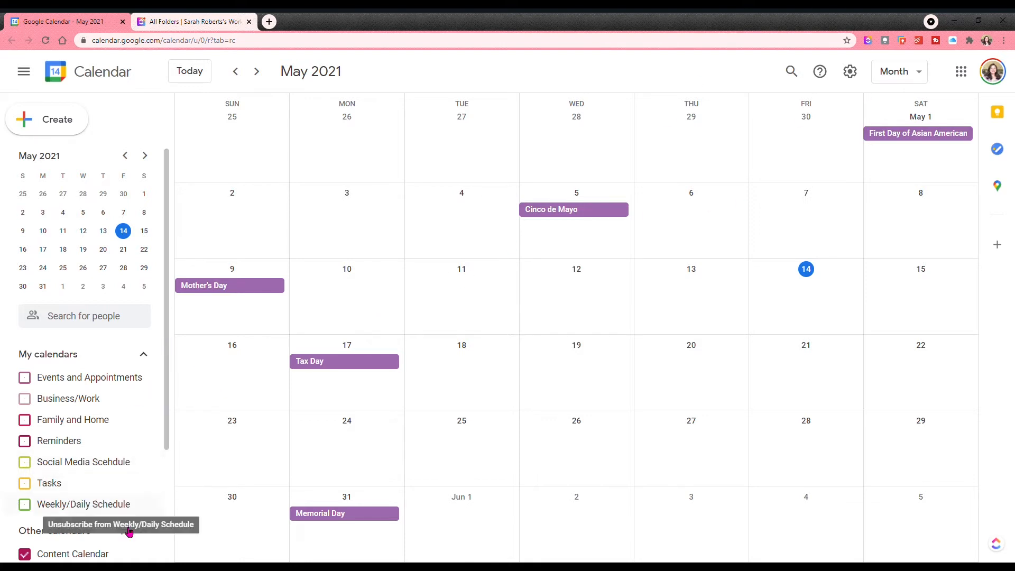
Step: Create a new calendar named "Custom Orders" with the description "custom cookies"
{"action": "left_click", "coordinate": [126, 535]}
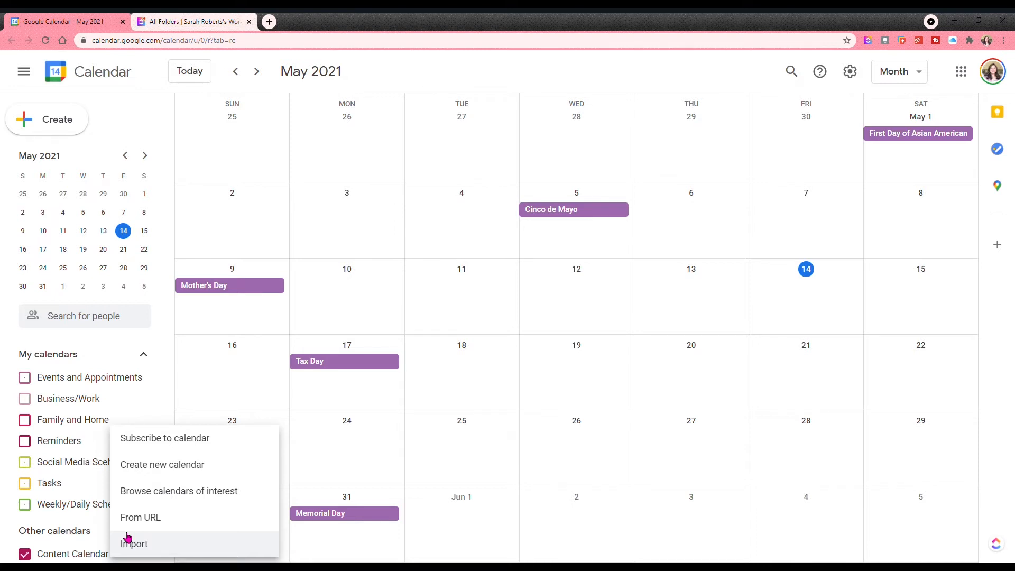
{"action": "left_click", "coordinate": [189, 472]}
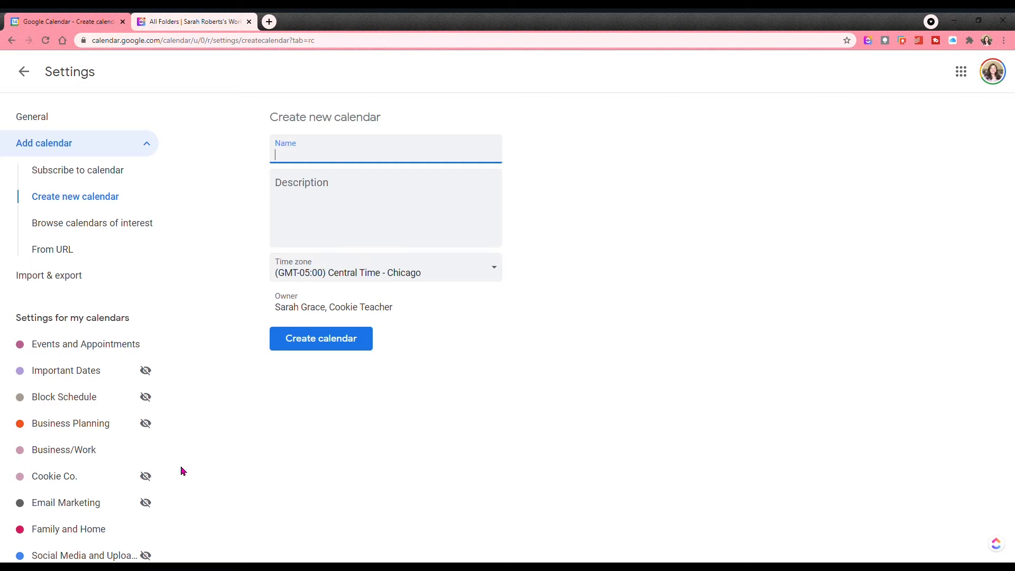
{"action": "type", "text": "Custom Orders"}
{"action": "left_click", "coordinate": [317, 194]}
{"action": "type", "text": "custom c"}
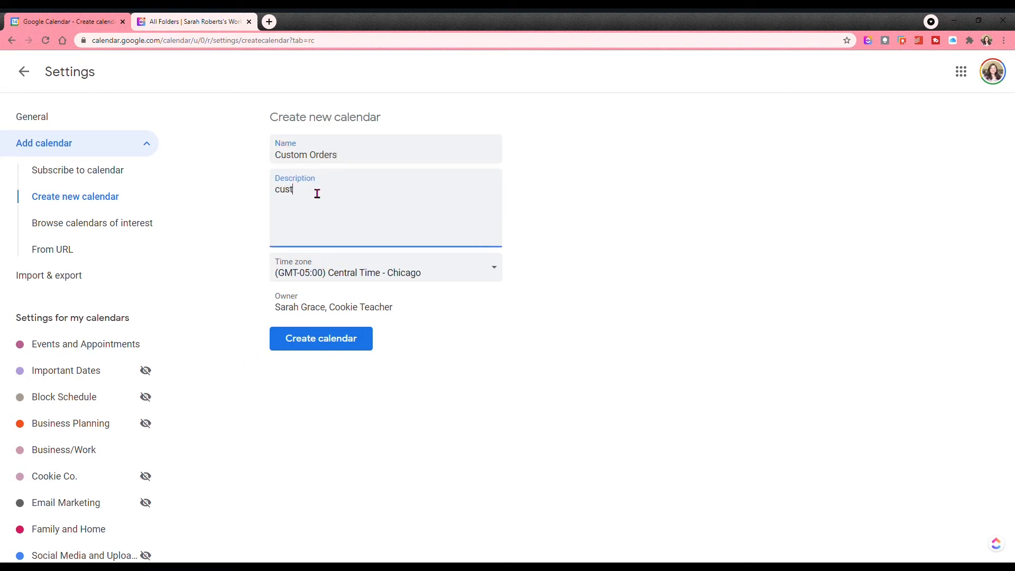
{"action": "type", "text": "ookies"}
{"action": "left_click", "coordinate": [321, 346]}
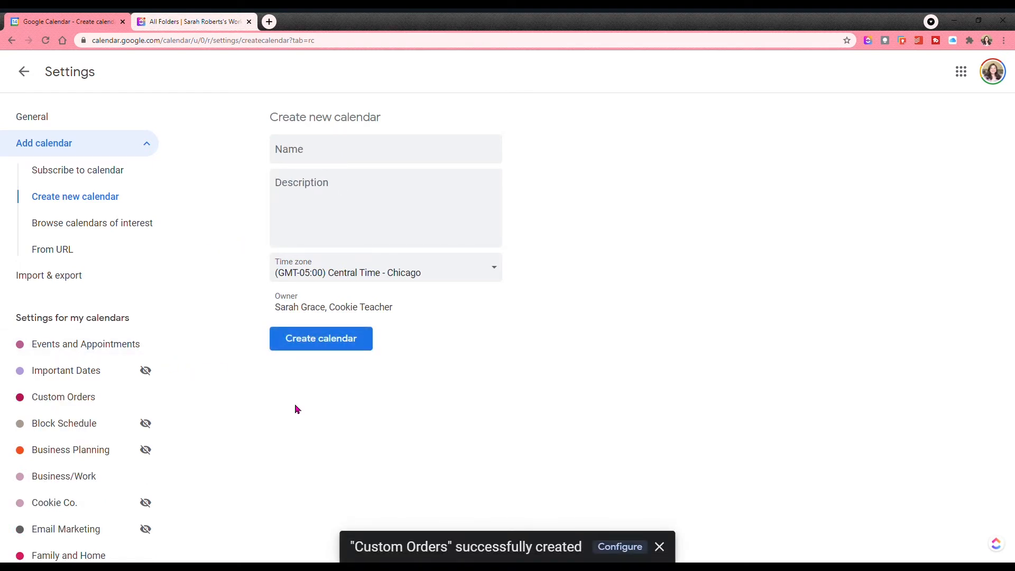
Step: Return to the month view and set the Custom Orders calendar's color to yellow
{"action": "left_click", "coordinate": [26, 73]}
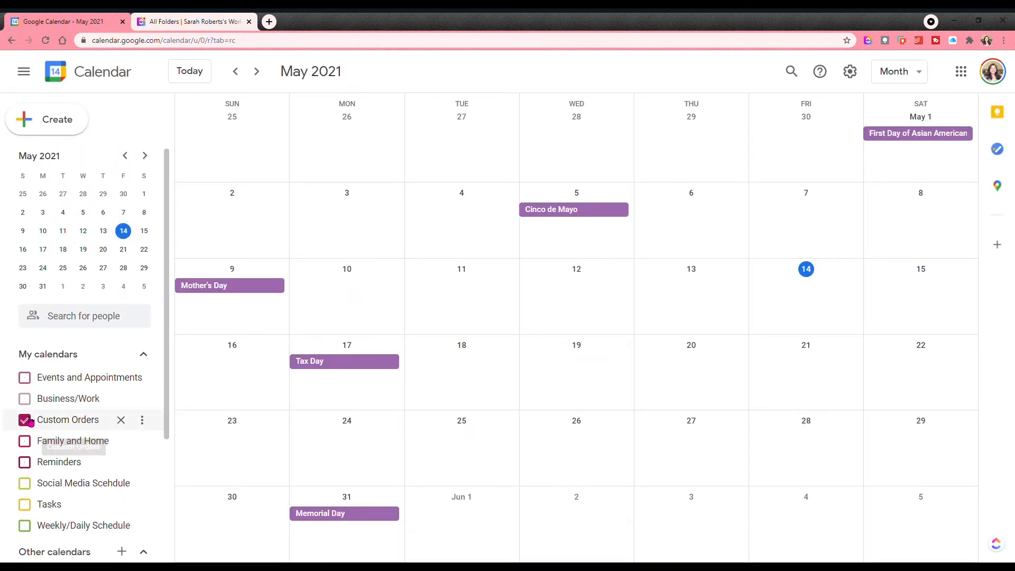
{"action": "left_click", "coordinate": [144, 421]}
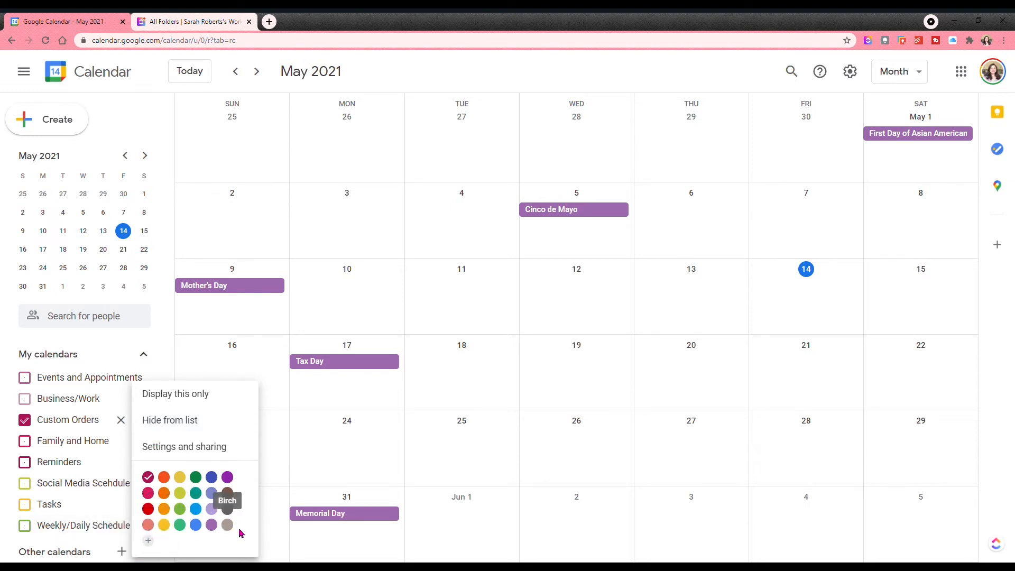
{"action": "left_click", "coordinate": [164, 525]}
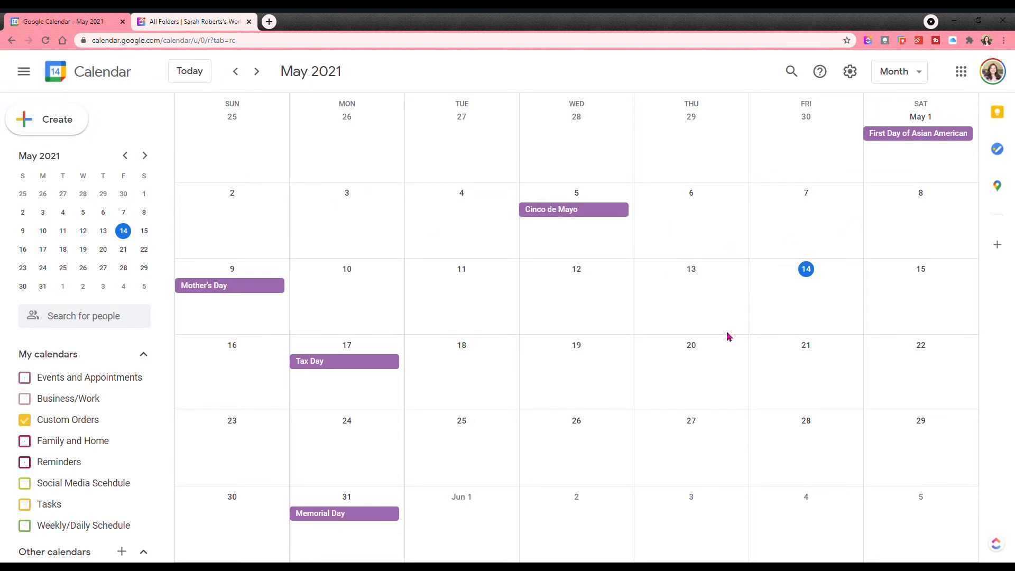
Step: Start a new event for May 14 titled with the customer's name followed by "2 dozen baby shower- pink, gold"
{"action": "left_click", "coordinate": [710, 216]}
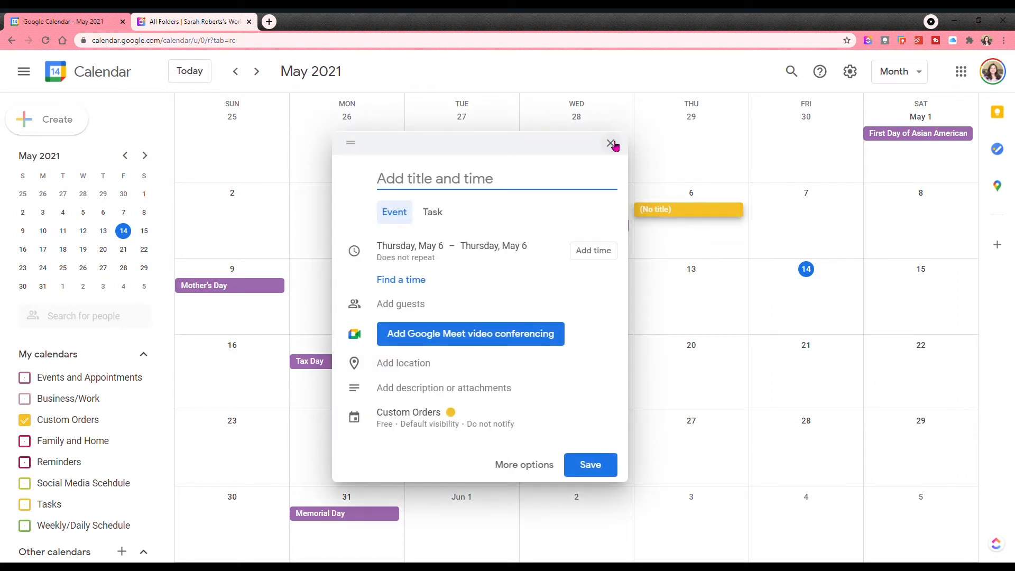
{"action": "left_click", "coordinate": [611, 143]}
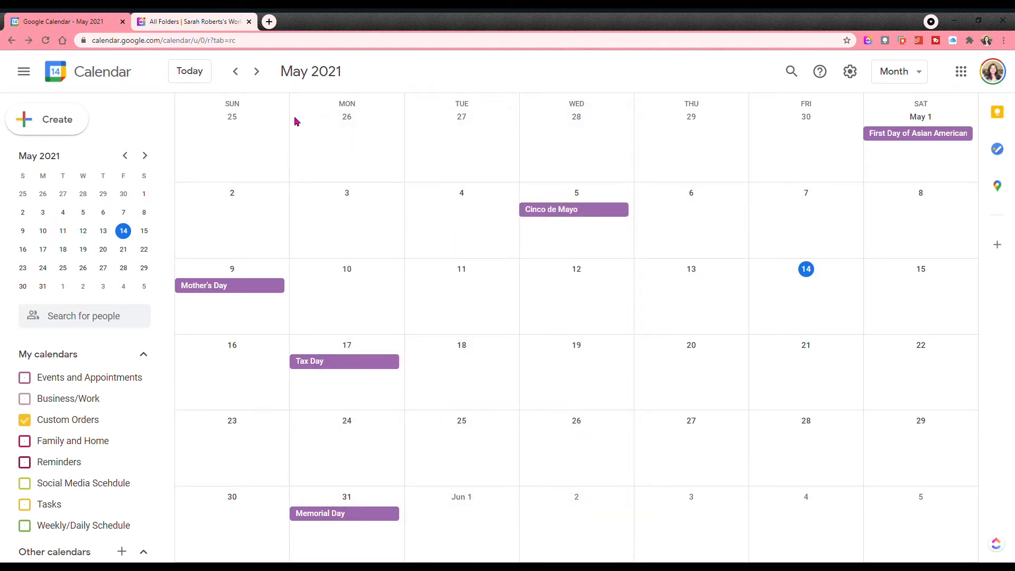
{"action": "left_click", "coordinate": [45, 121]}
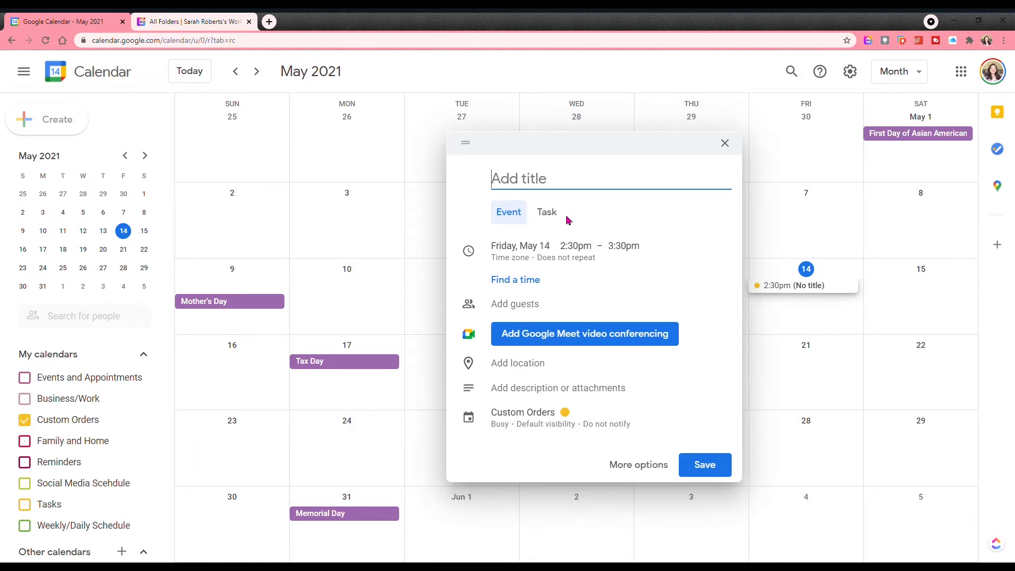
{"action": "type", "text": "Susie Q 2 dox"}
{"action": "key", "text": "BackSpace"}
{"action": "type", "text": "zen"}
{"action": "key", "text": "BackSpace"}
{"action": "type", "text": "n baby "}
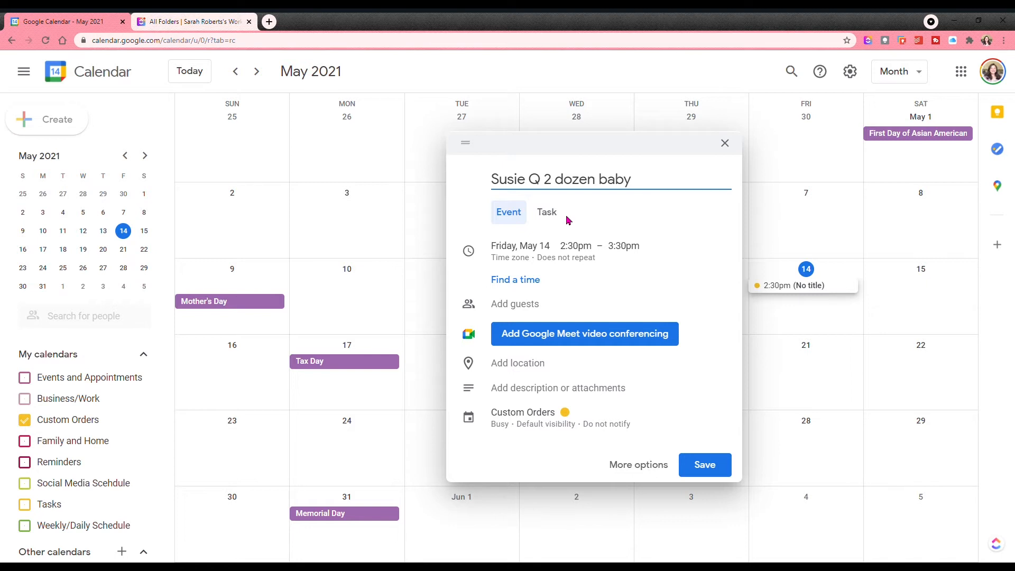
{"action": "type", "text": "shower- pink, gold"}
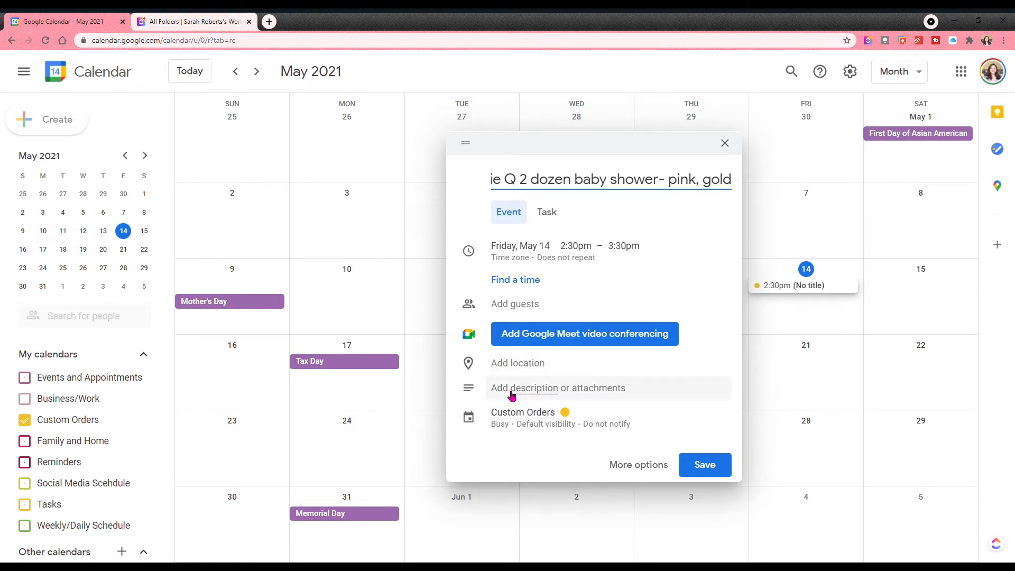
Step: Add the description "wants lots of frills and flowers contacted through Facebook Messenger (personal)" to the event and save it
{"action": "left_click", "coordinate": [534, 391]}
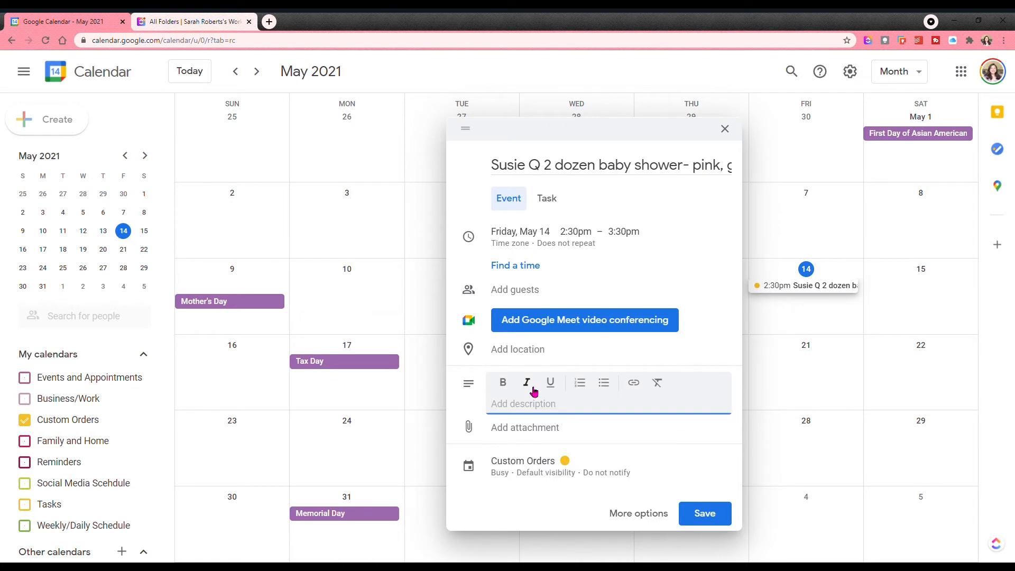
{"action": "type", "text": "wants lots of frills and flowers cont"}
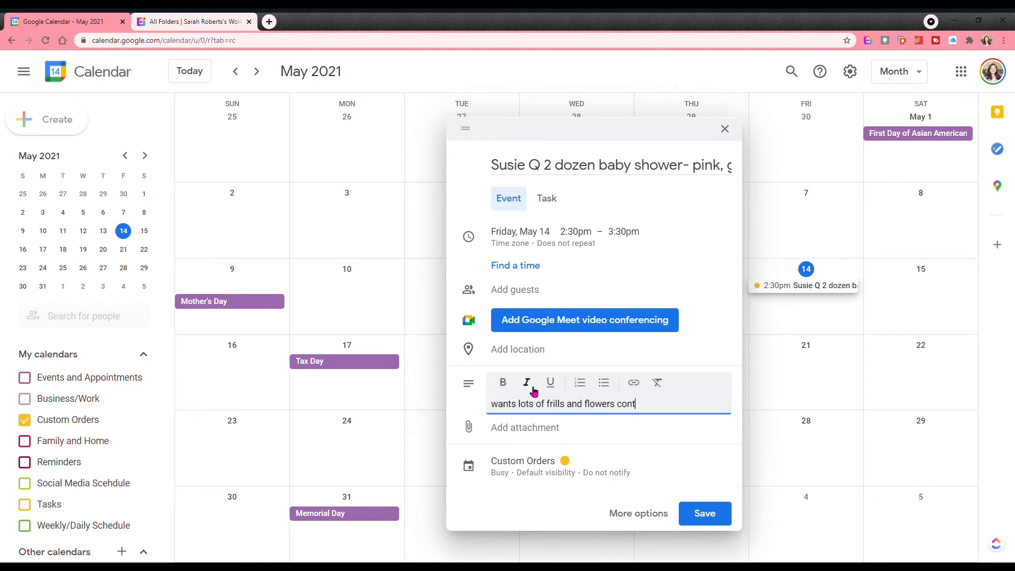
{"action": "type", "text": "acted through Facebook Messenger )"}
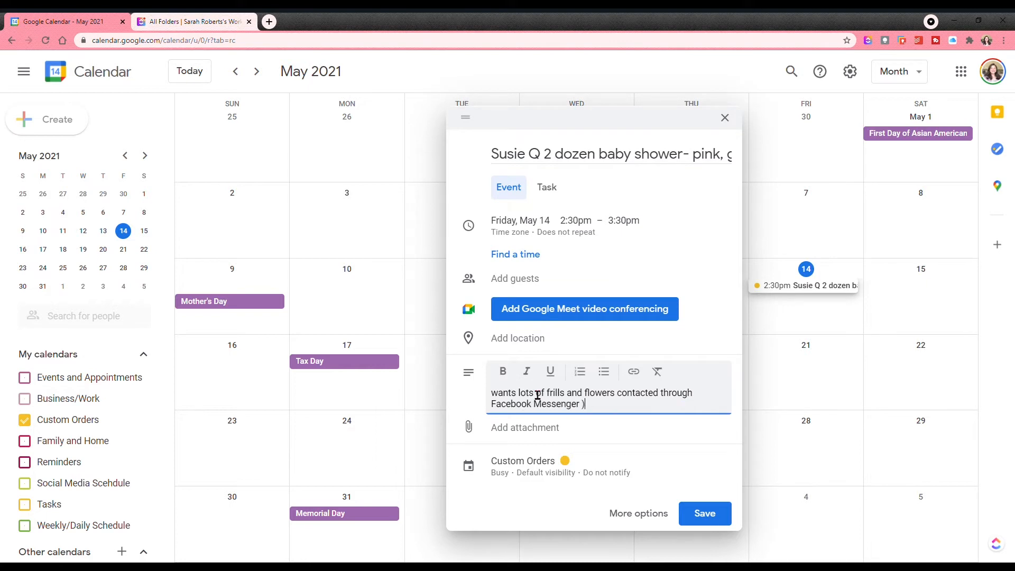
{"action": "key", "text": "BackSpace"}
{"action": "type", "text": "(person)al"}
{"action": "left_click", "coordinate": [526, 433]}
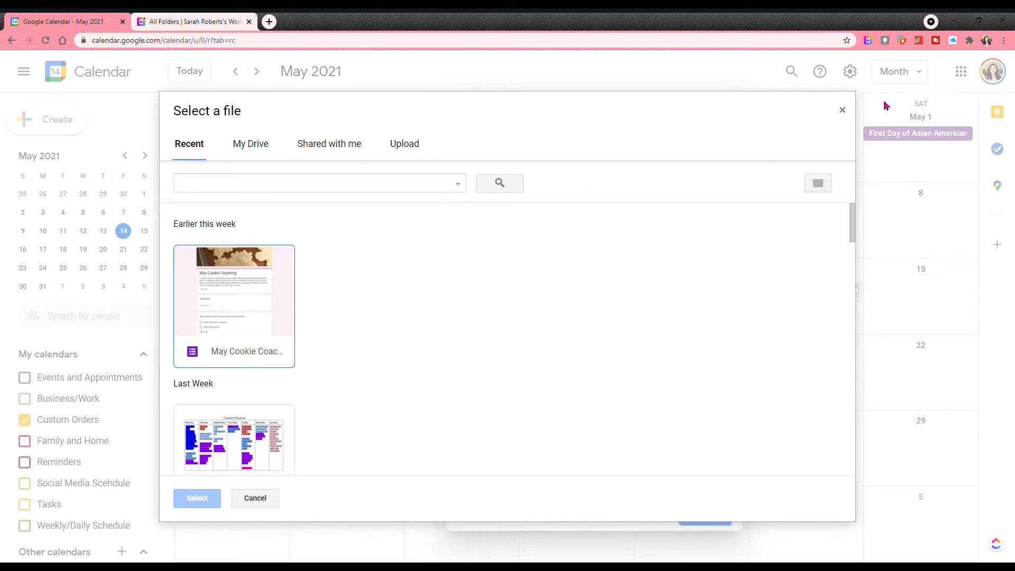
{"action": "left_click", "coordinate": [843, 111]}
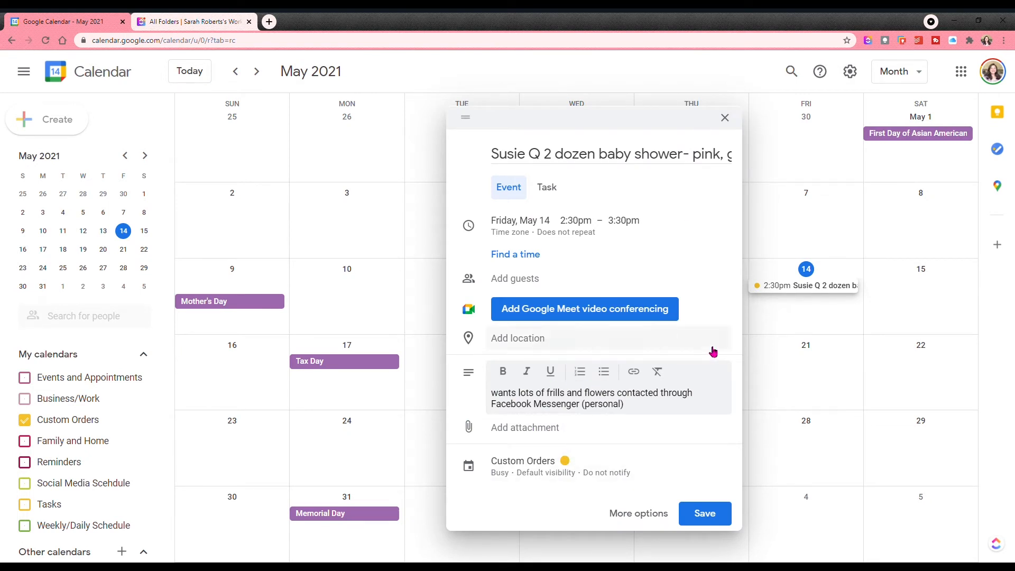
{"action": "left_click", "coordinate": [710, 520]}
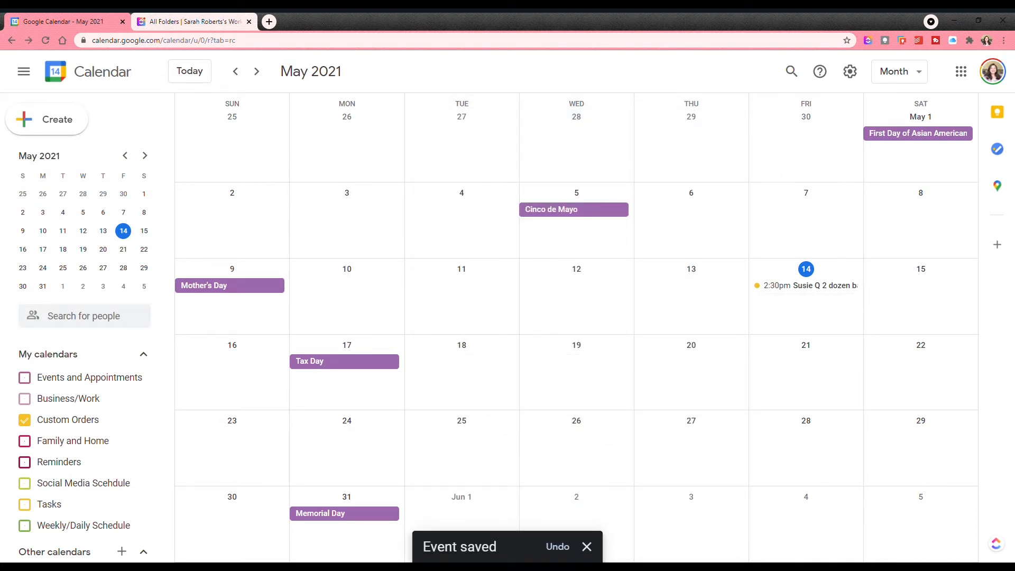
Step: Create an untitled all-day Custom Orders event spanning May 10 to May 13, and delete it again
{"action": "left_click", "coordinate": [843, 311]}
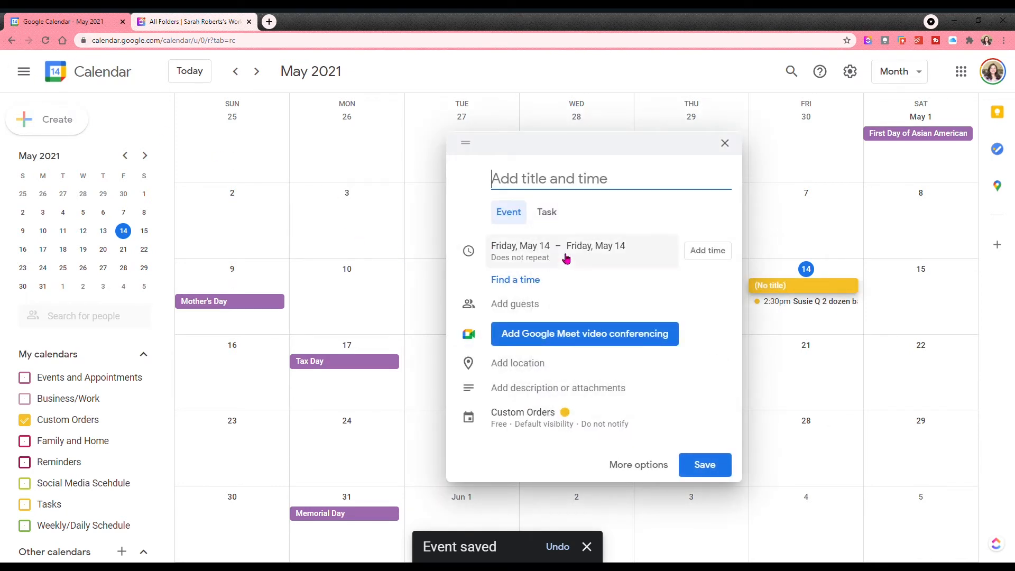
{"action": "left_click", "coordinate": [548, 252]}
{"action": "left_click", "coordinate": [546, 249]}
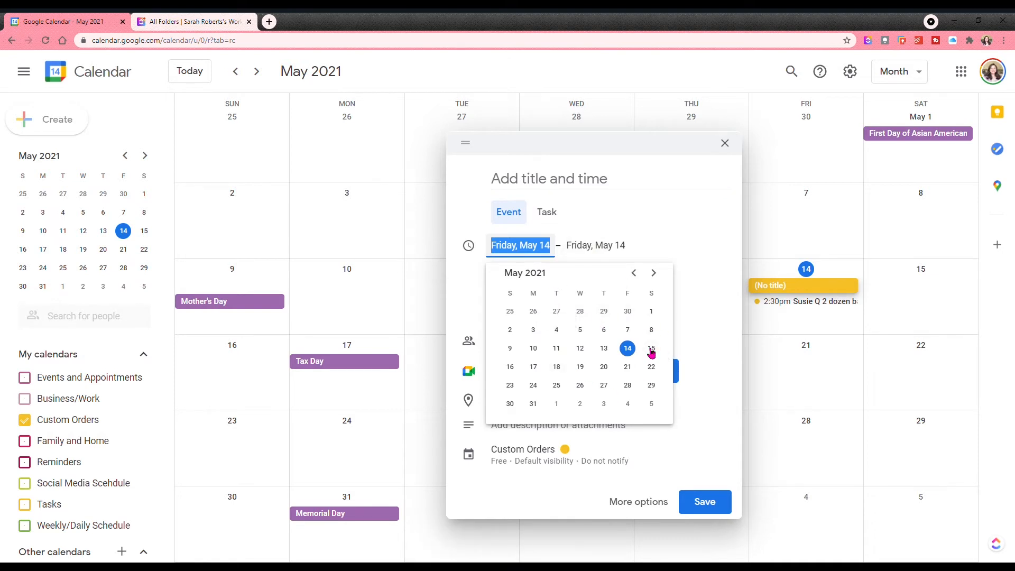
{"action": "left_click", "coordinate": [534, 350]}
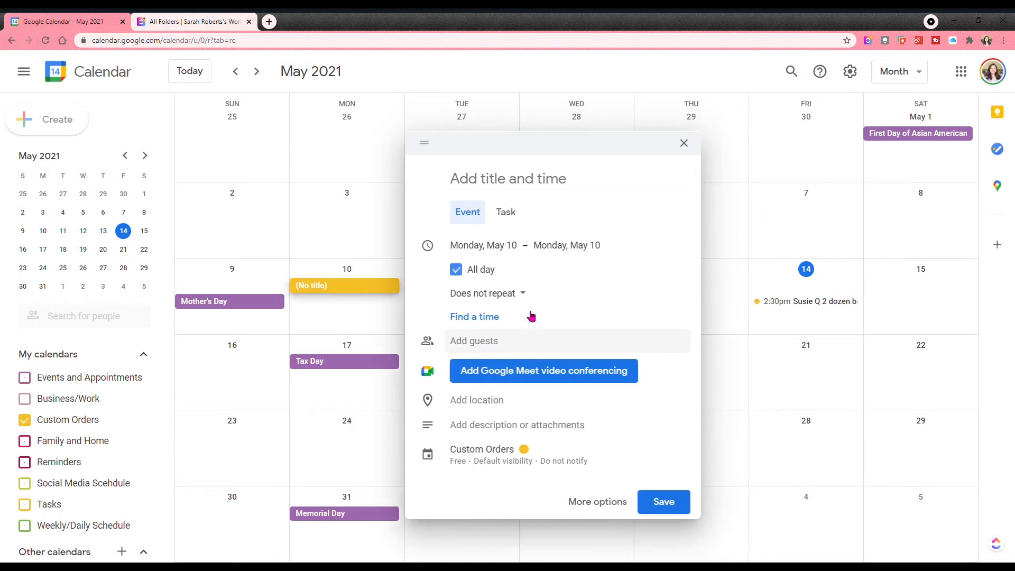
{"action": "left_click", "coordinate": [576, 248]}
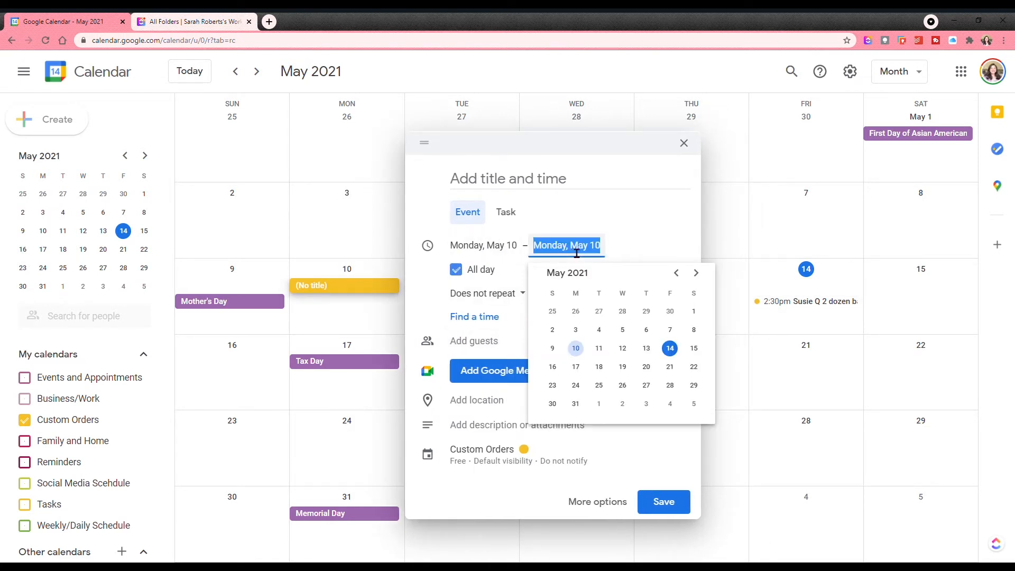
{"action": "left_click", "coordinate": [646, 349]}
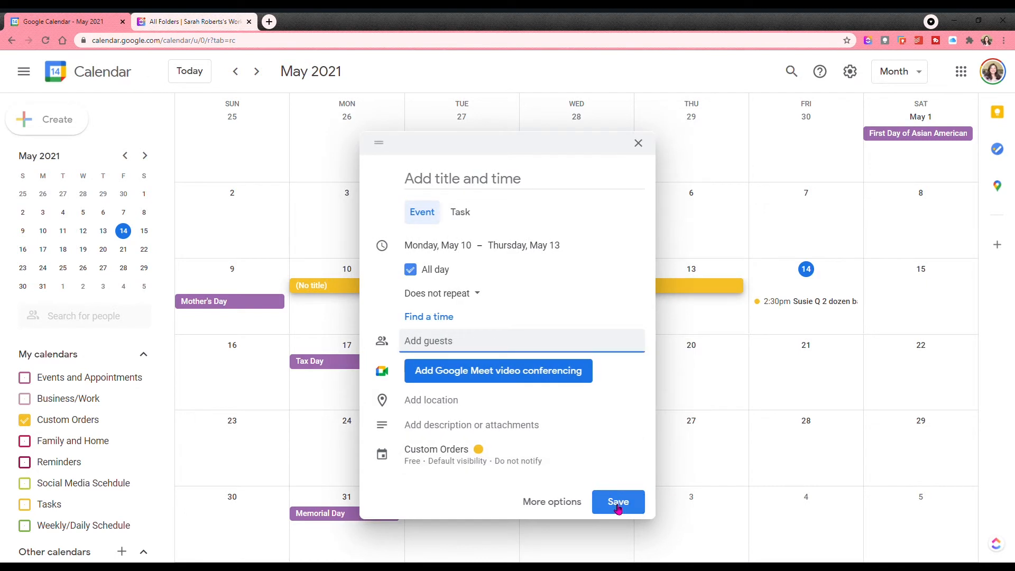
{"action": "left_click", "coordinate": [618, 503]}
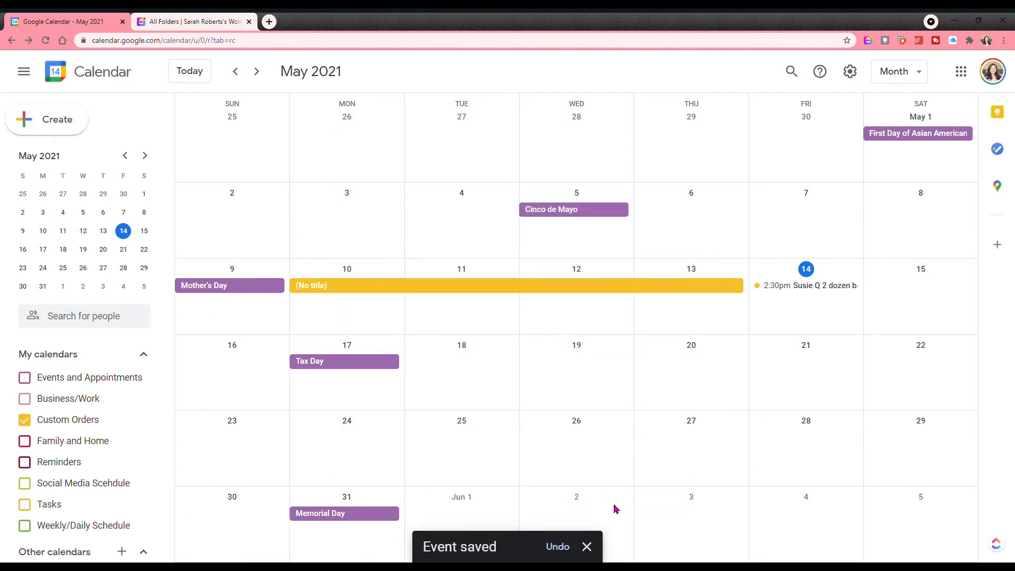
{"action": "left_click", "coordinate": [611, 290]}
{"action": "left_click", "coordinate": [553, 263]}
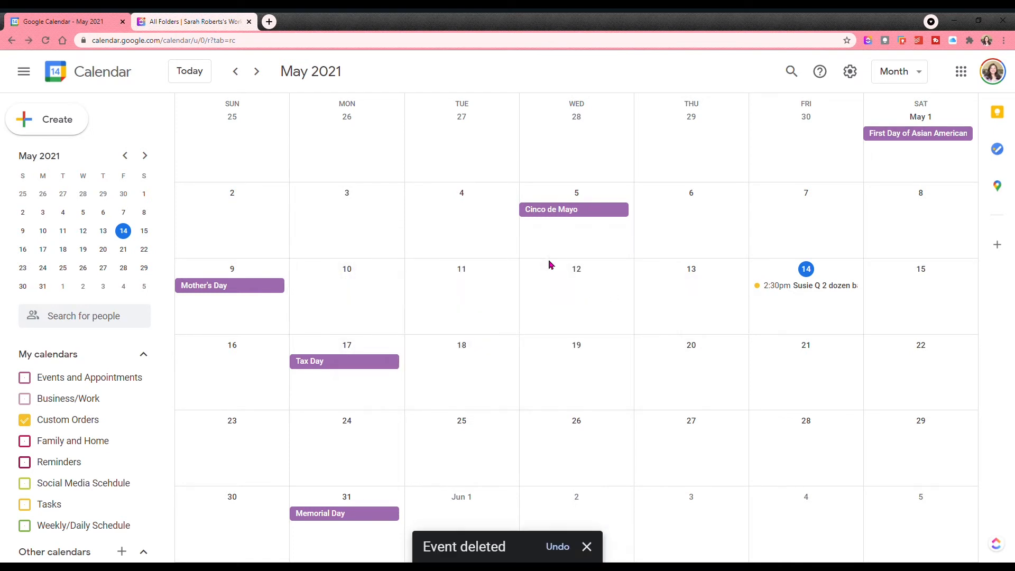
Step: Start an all-day event on May 14 titled with the customer's name followed by "3 doz (follow up)"
{"action": "left_click", "coordinate": [775, 312]}
{"action": "mouse_move", "coordinate": [776, 312]}
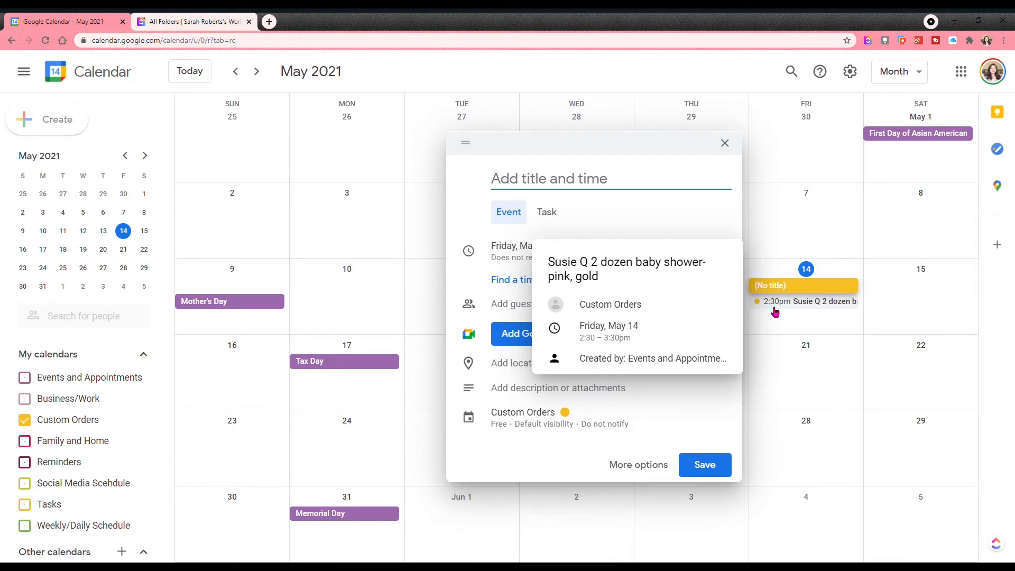
{"action": "type", "text": "Anne"}
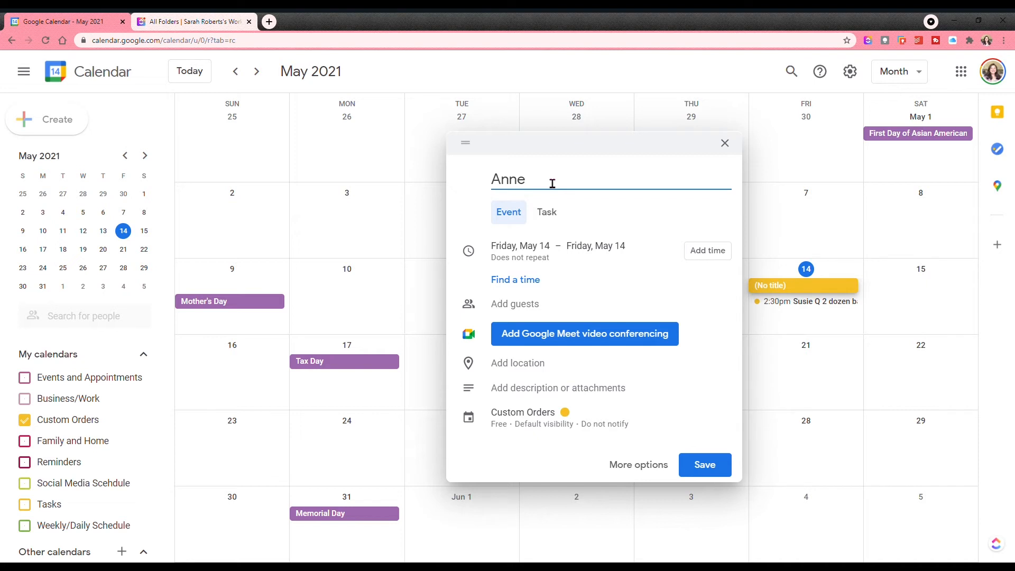
{"action": "type", "text": "dez "}
{"action": "type", "text": "(follow"}
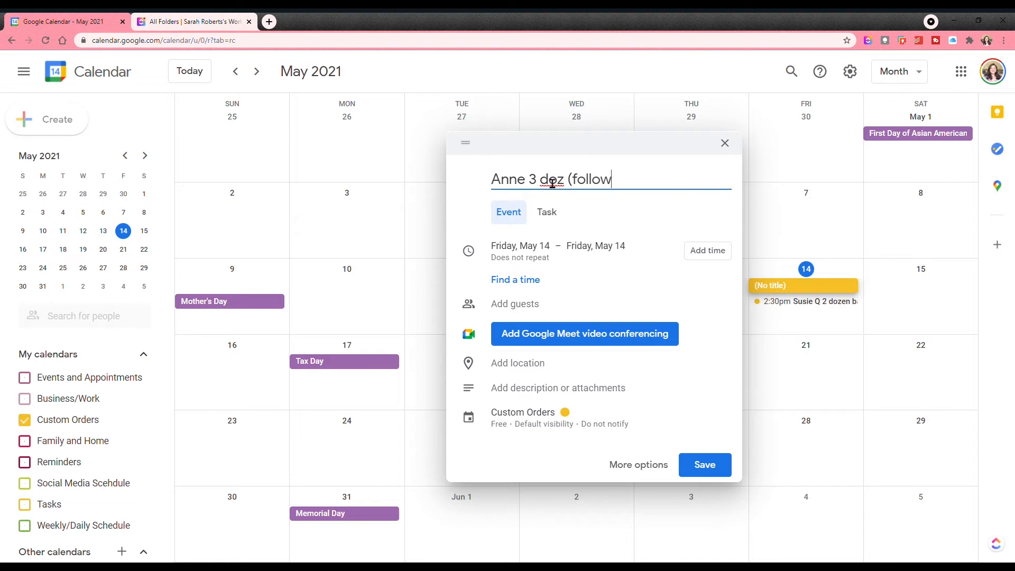
{"action": "type", "text": " up)"}
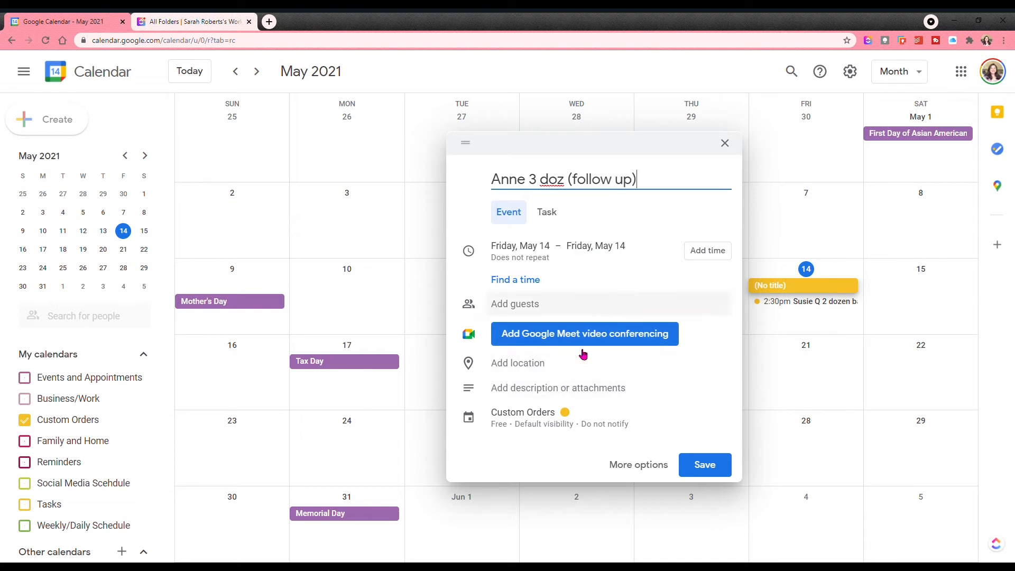
Step: Open the full details of the follow-up event, review its availability and calendar options, and set its color to blue
{"action": "left_click", "coordinate": [653, 467]}
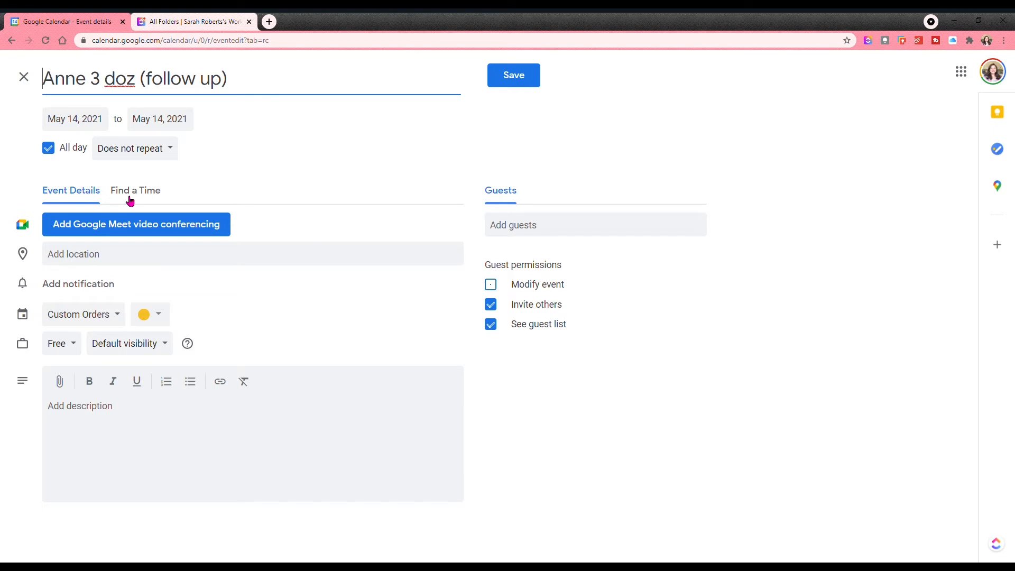
{"action": "left_click", "coordinate": [73, 346]}
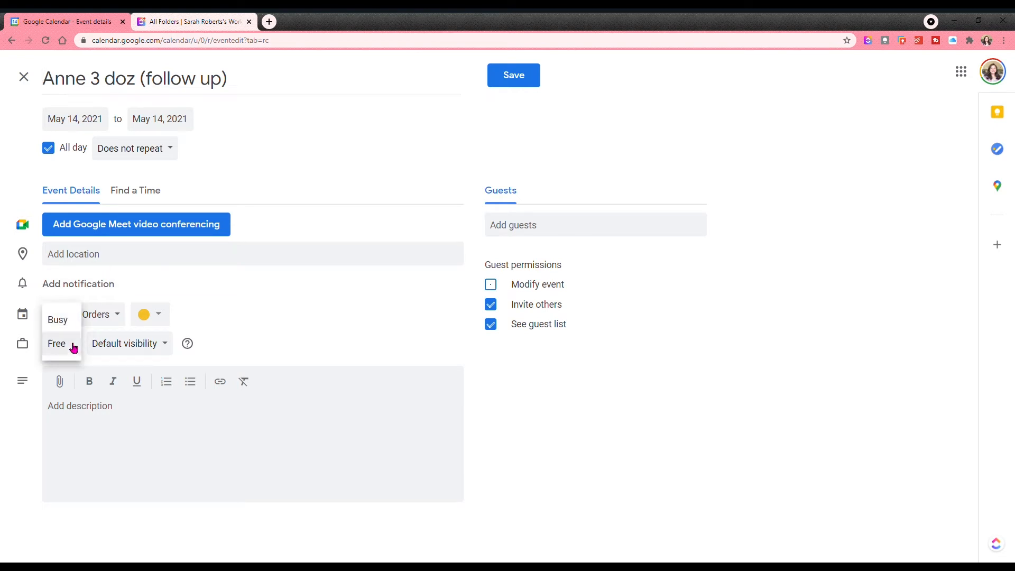
{"action": "left_click", "coordinate": [259, 315]}
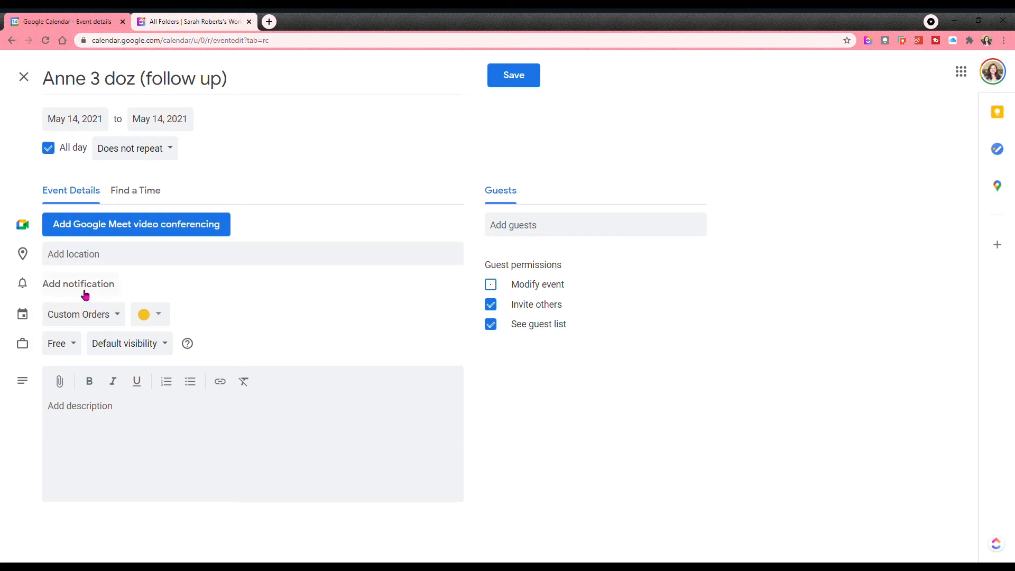
{"action": "left_click", "coordinate": [163, 313]}
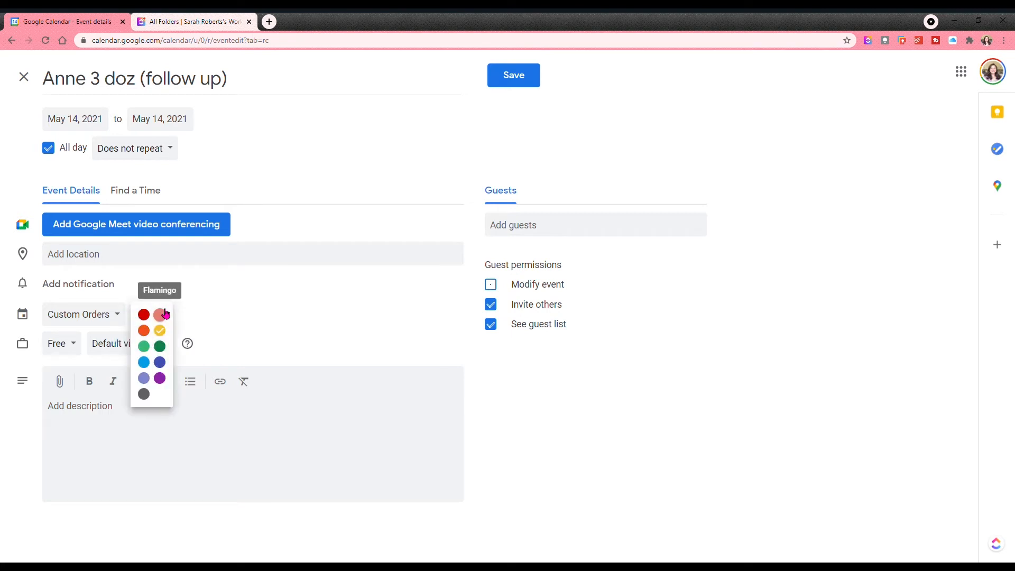
{"action": "left_click", "coordinate": [99, 324]}
{"action": "left_click", "coordinate": [99, 324]}
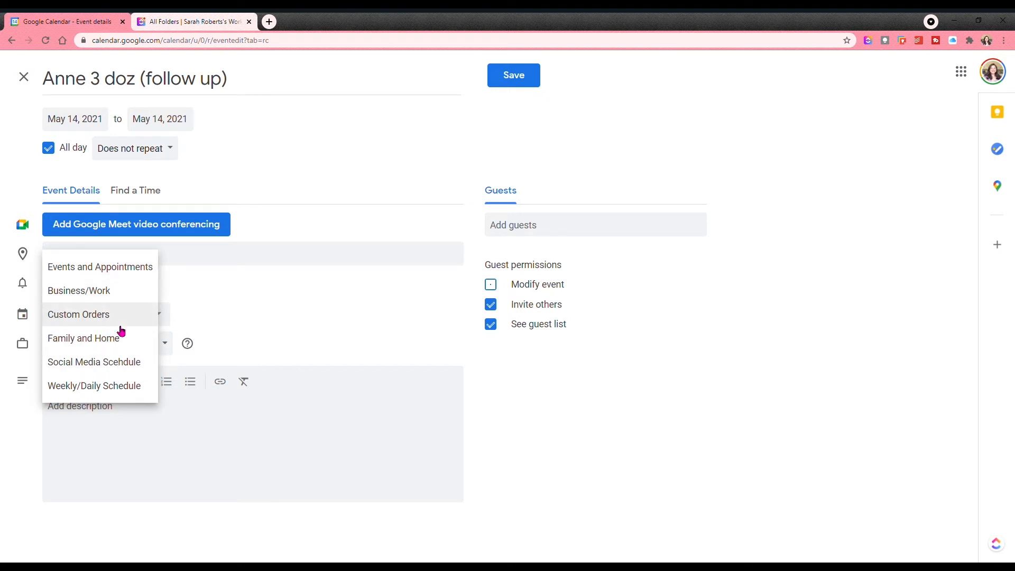
{"action": "left_click", "coordinate": [221, 339]}
{"action": "left_click", "coordinate": [153, 316]}
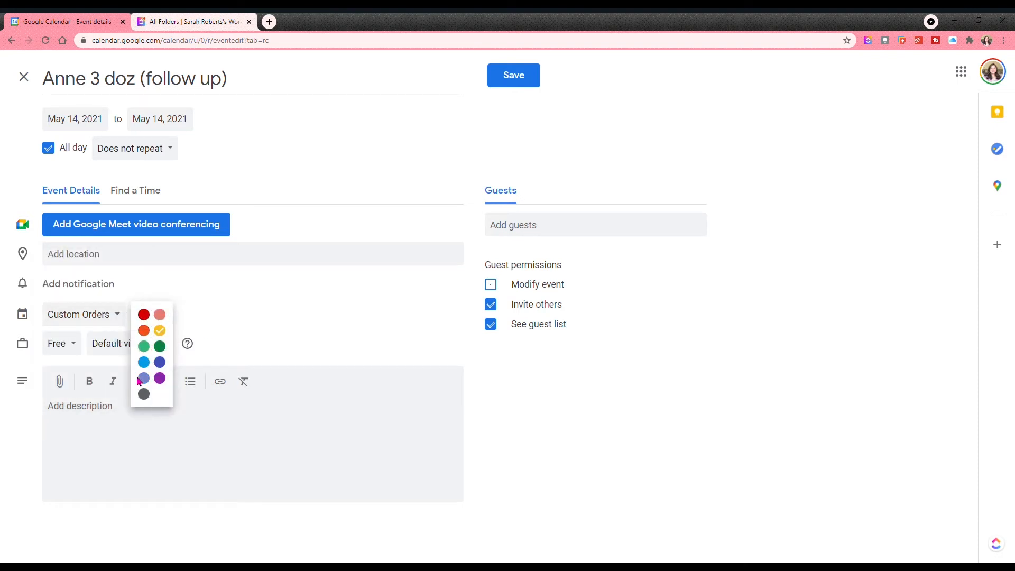
{"action": "left_click", "coordinate": [144, 362]}
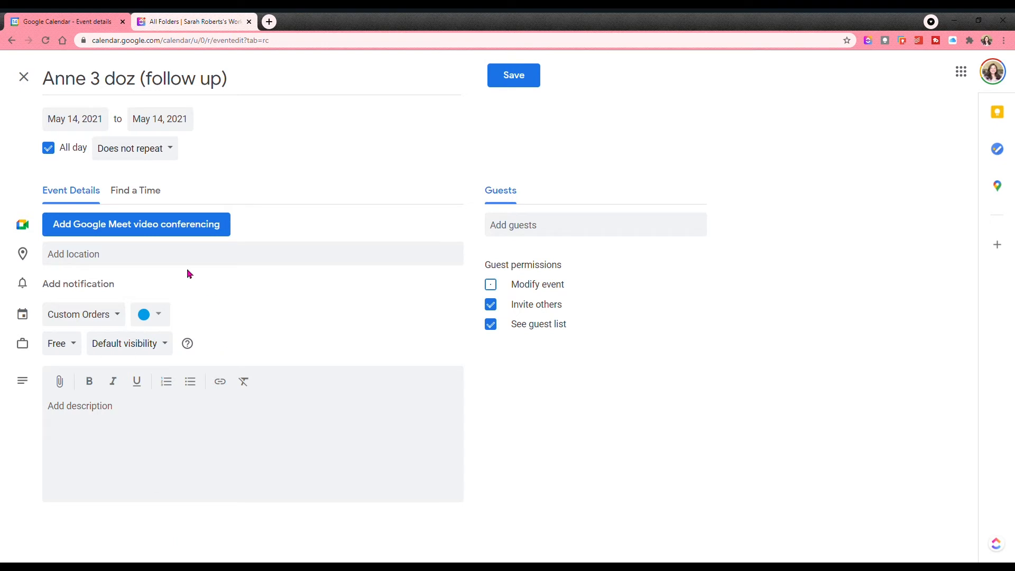
Step: Add a notification 1 day before at 9:00am to the follow-up event, and discard the unsaved event
{"action": "left_click", "coordinate": [63, 287]}
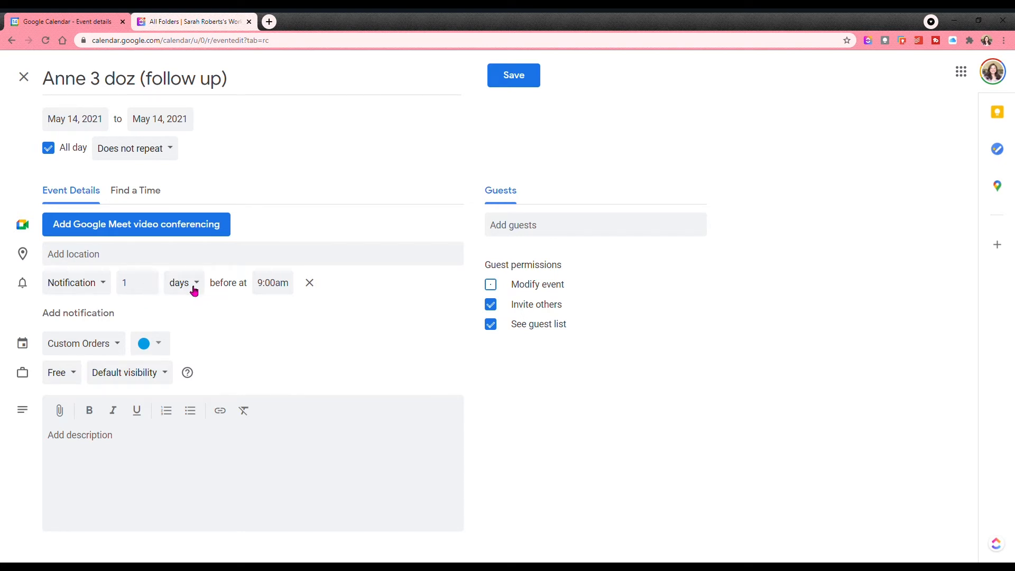
{"action": "left_click", "coordinate": [30, 78]}
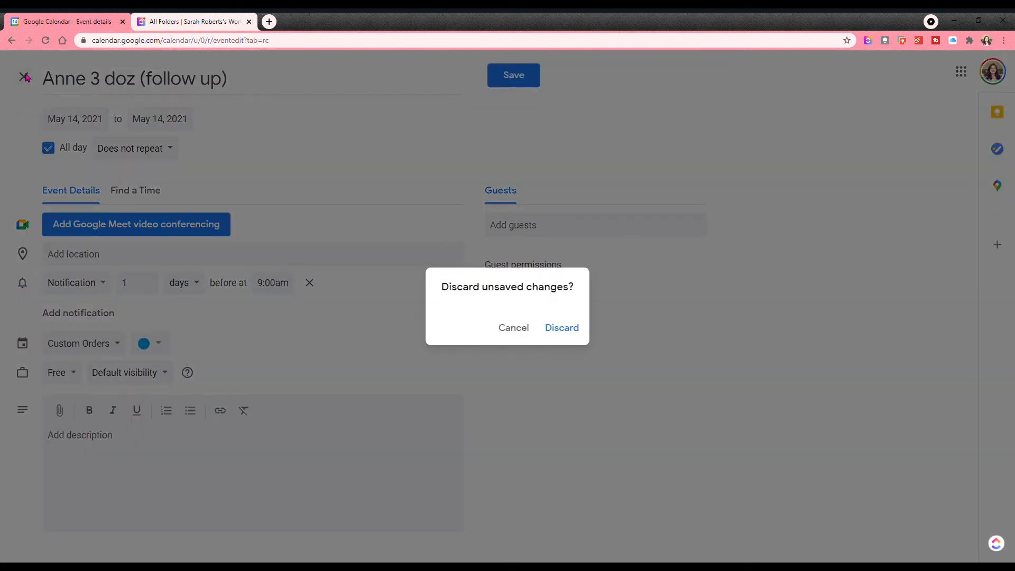
{"action": "left_click", "coordinate": [564, 329]}
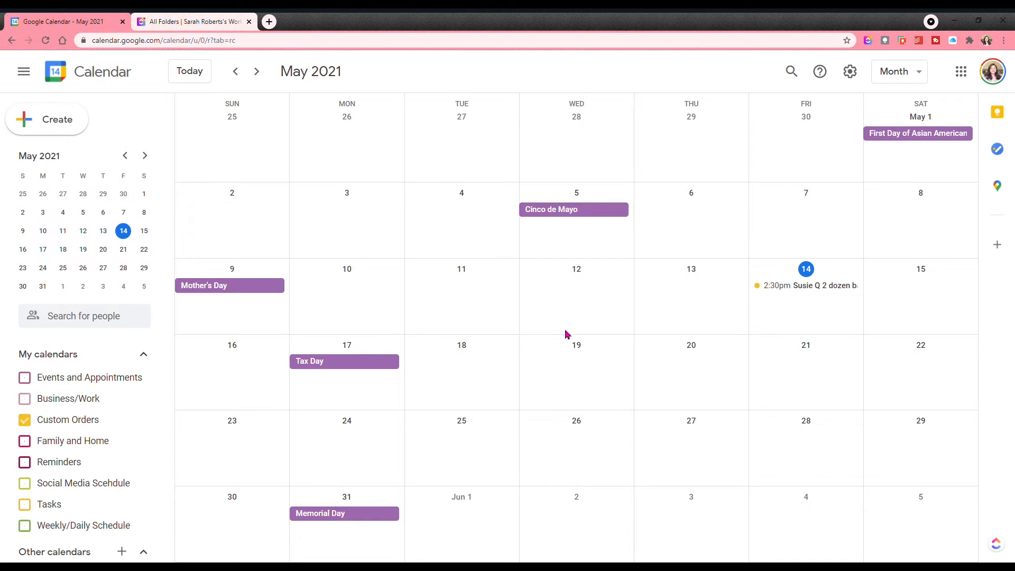
Step: Hide the Custom Orders calendar and show it again
{"action": "left_click", "coordinate": [25, 421]}
{"action": "left_click", "coordinate": [25, 421]}
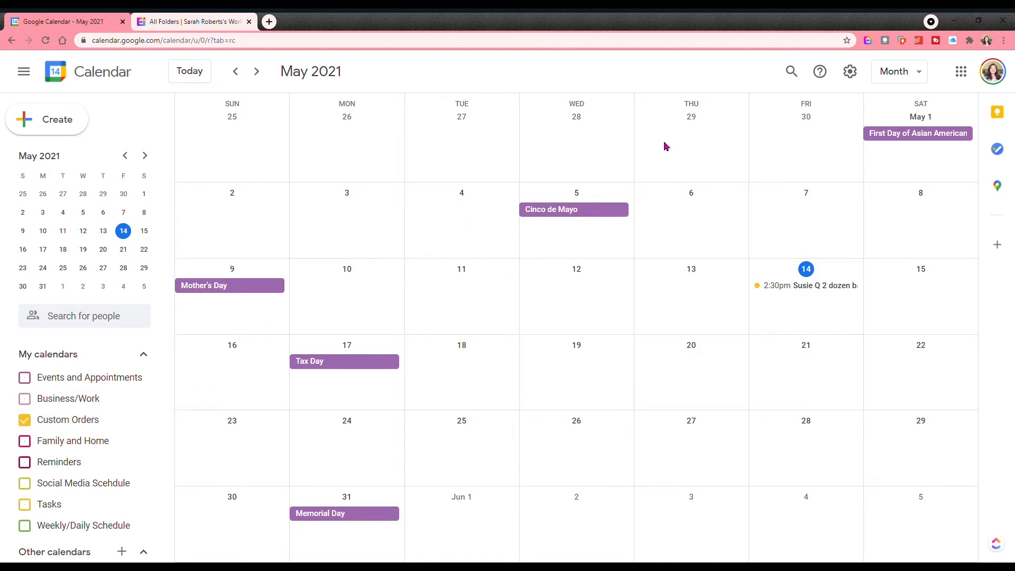
Step: Switch to the week view, draft an untitled event on Monday, May 10 from 10:00am to 3:15pm, and discard it
{"action": "left_click", "coordinate": [892, 73]}
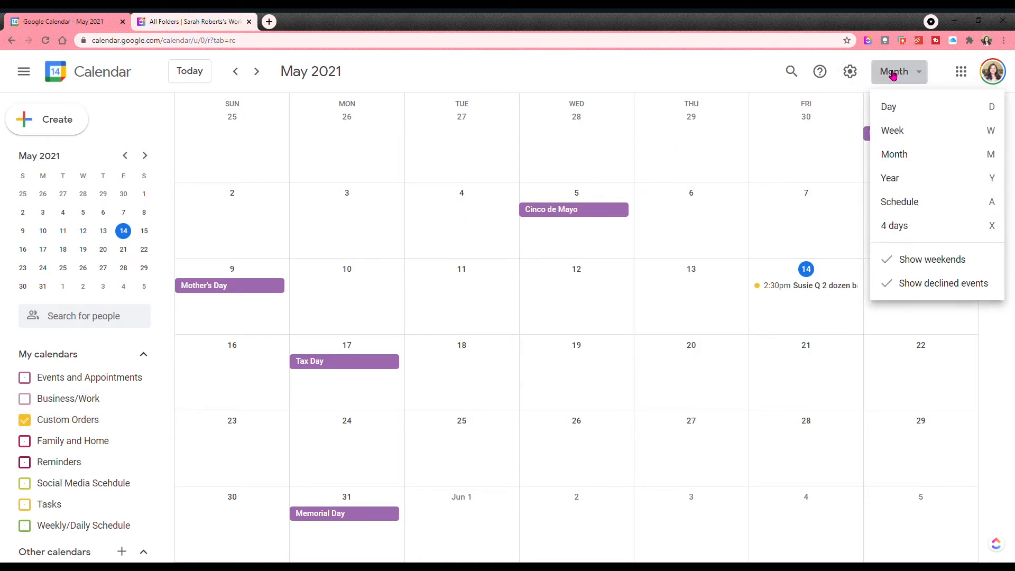
{"action": "left_click", "coordinate": [893, 130]}
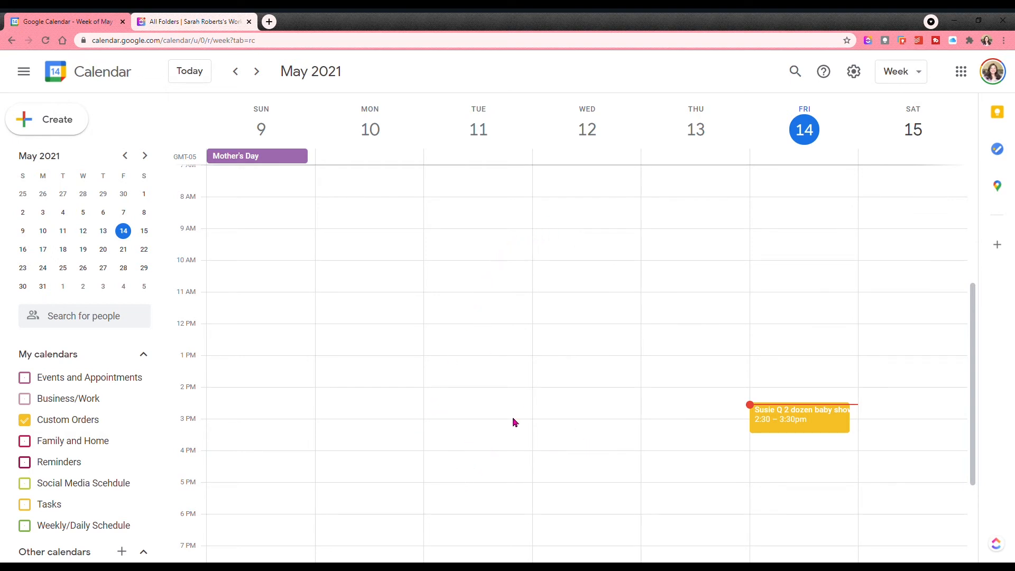
{"action": "left_click_drag", "start_coordinate": [369, 262], "coordinate": [374, 430]}
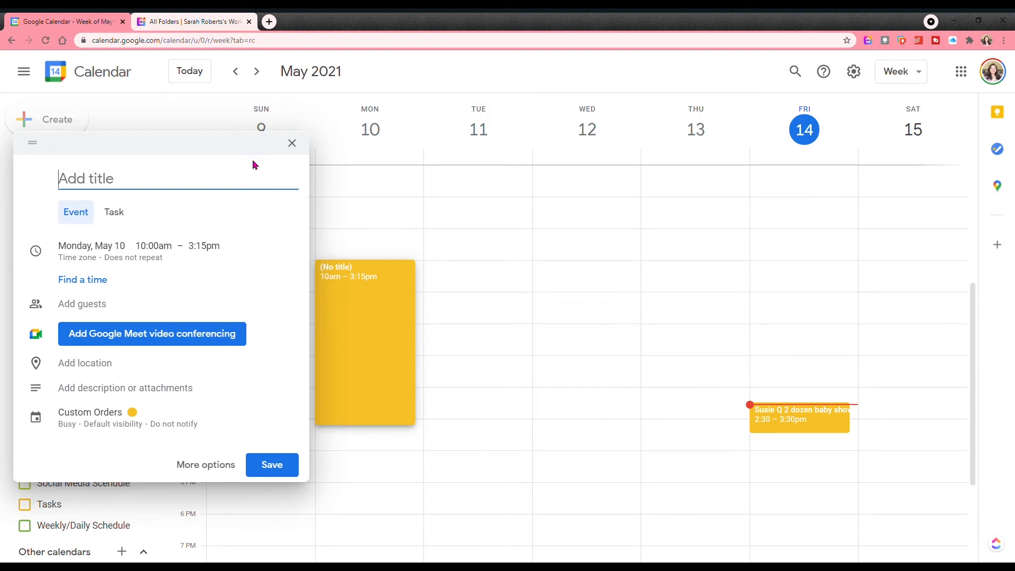
{"action": "left_click", "coordinate": [294, 150]}
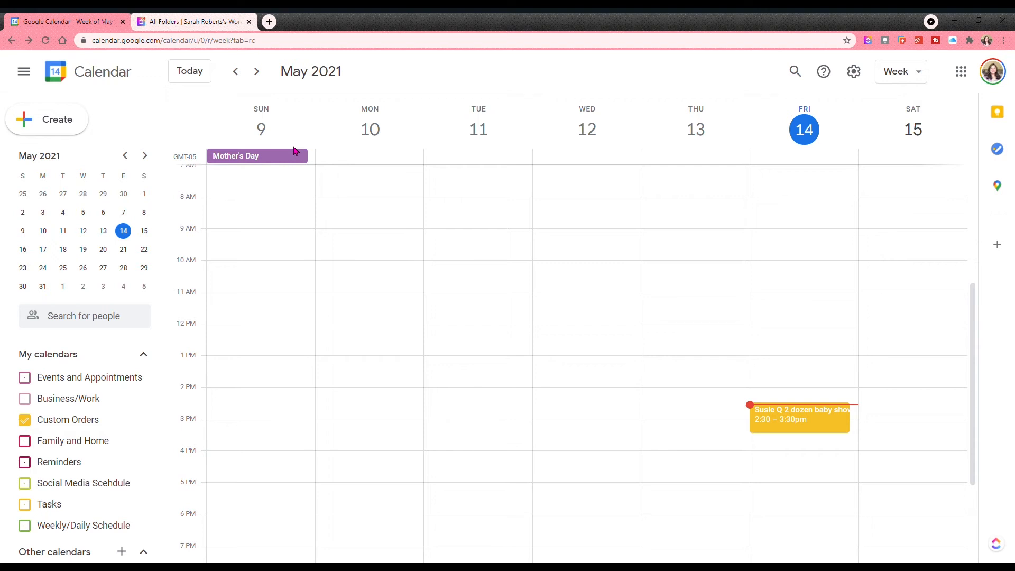
Step: Switch to the year view and check the events scheduled on May 19
{"action": "left_click", "coordinate": [906, 70]}
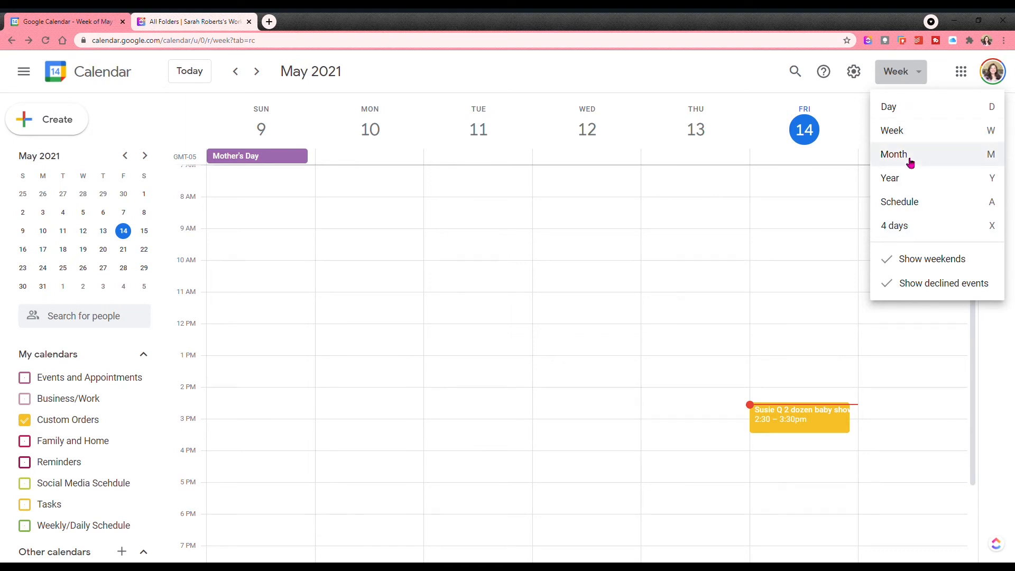
{"action": "left_click", "coordinate": [916, 187]}
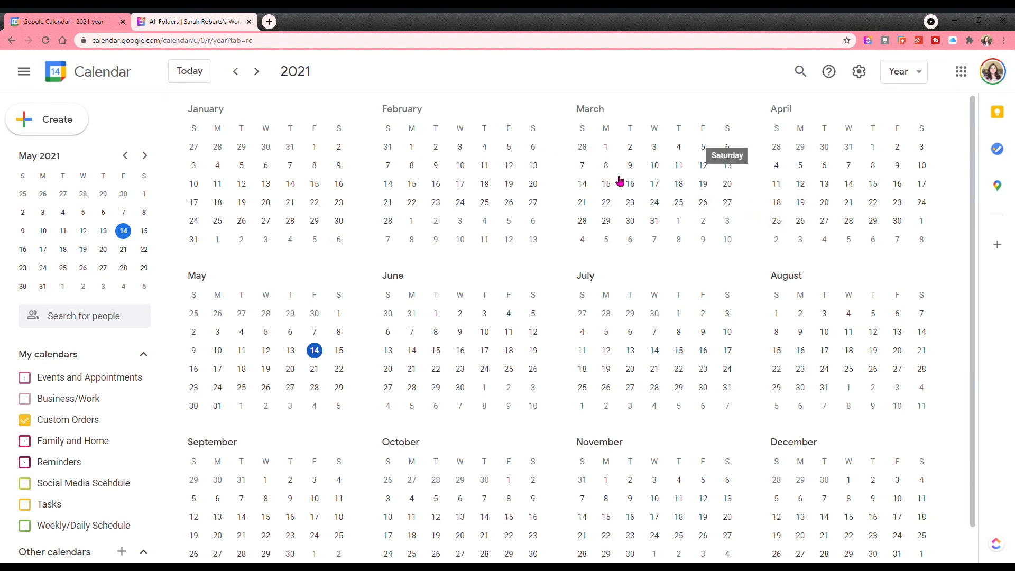
{"action": "left_click", "coordinate": [281, 374]}
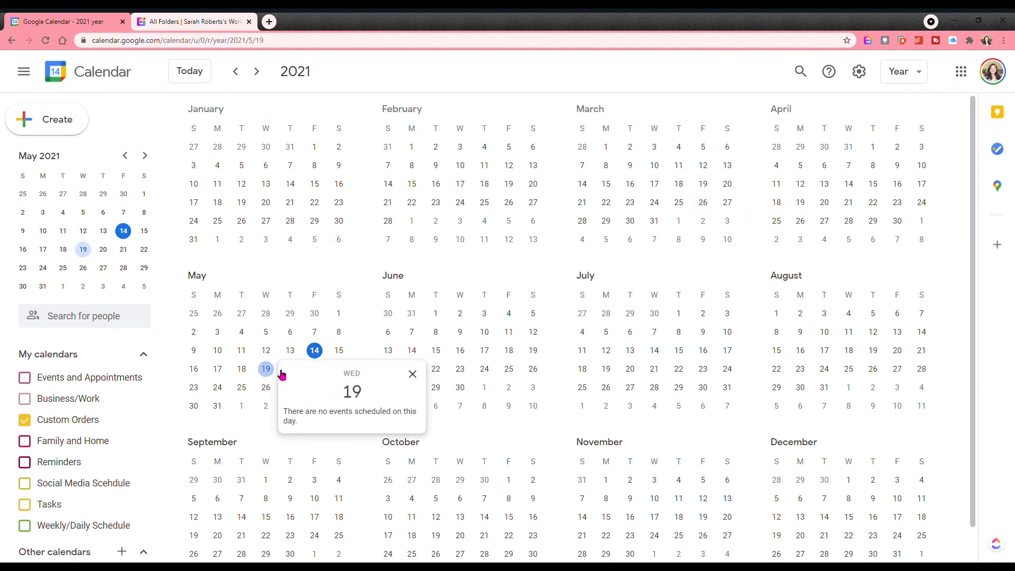
{"action": "left_click", "coordinate": [416, 375]}
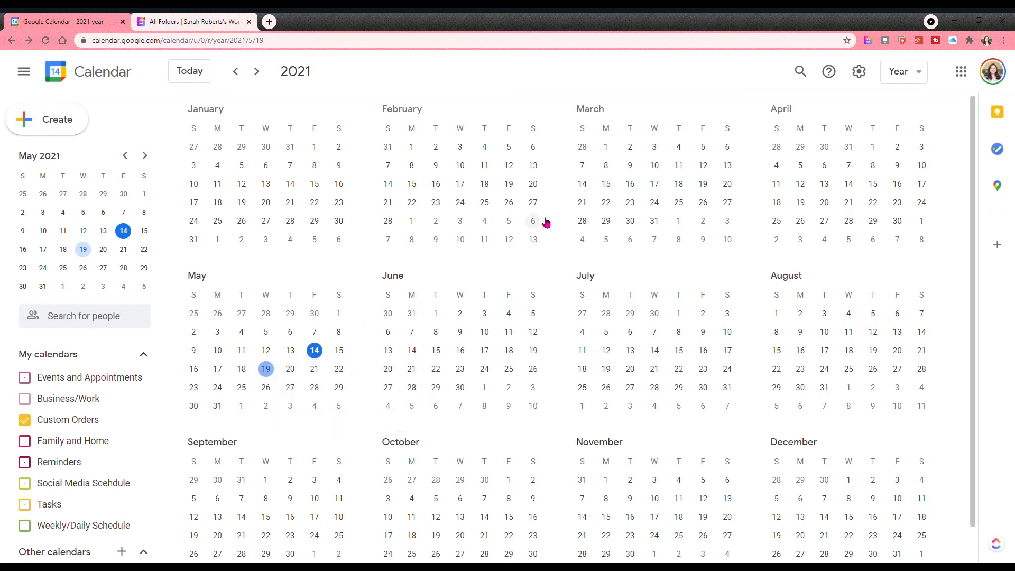
{"action": "left_click", "coordinate": [913, 71]}
{"action": "left_click", "coordinate": [677, 297]}
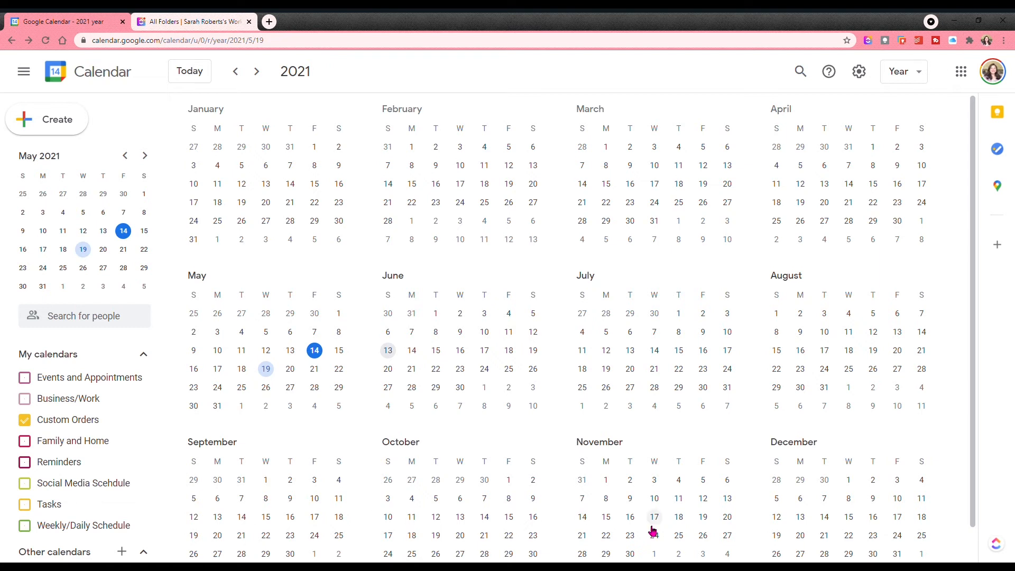
Step: Check the events scheduled on October 25 and May 14 in the year view
{"action": "left_click", "coordinate": [413, 555]}
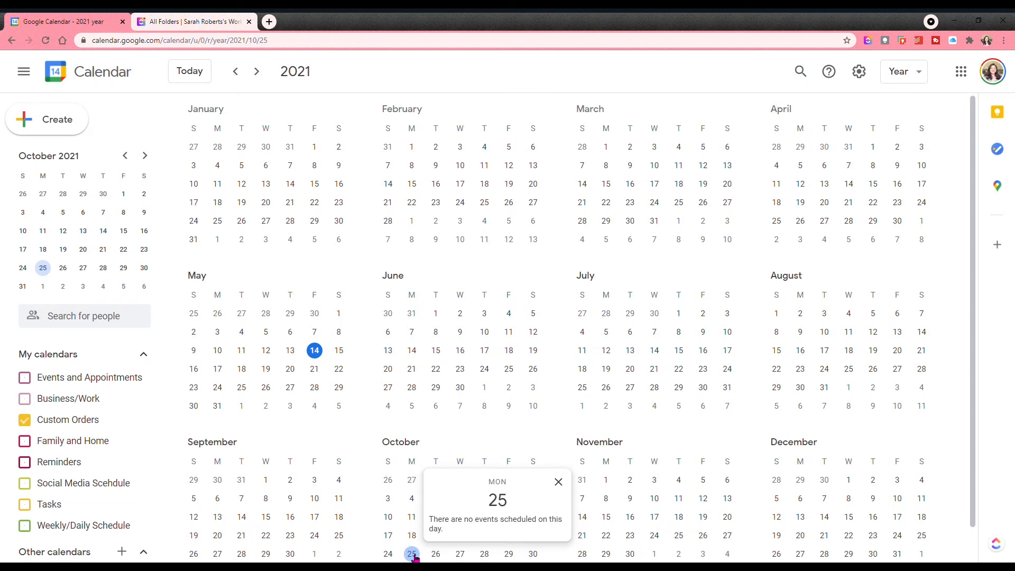
{"action": "left_click", "coordinate": [557, 482]}
{"action": "left_click", "coordinate": [315, 352]}
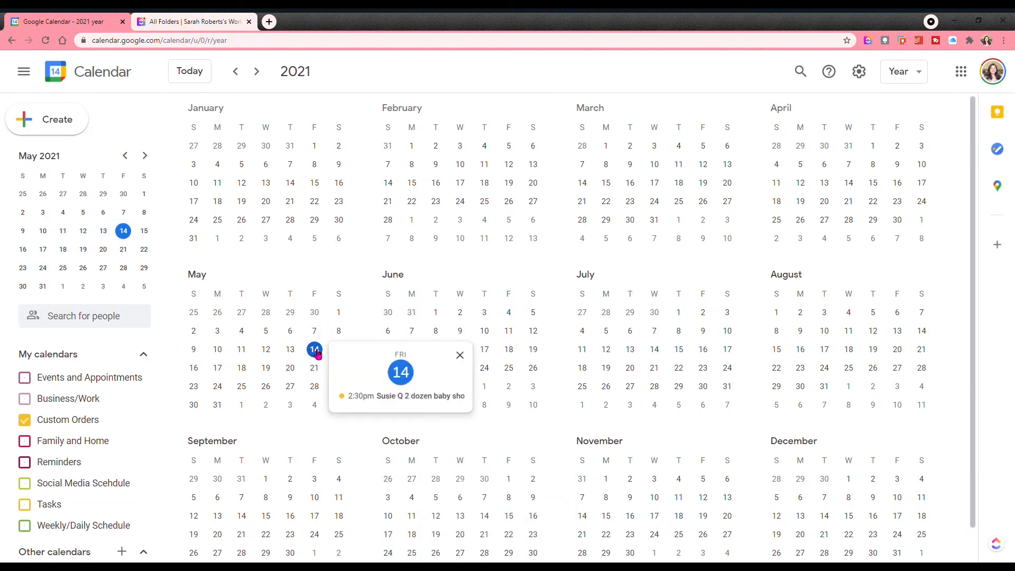
{"action": "left_click", "coordinate": [461, 355]}
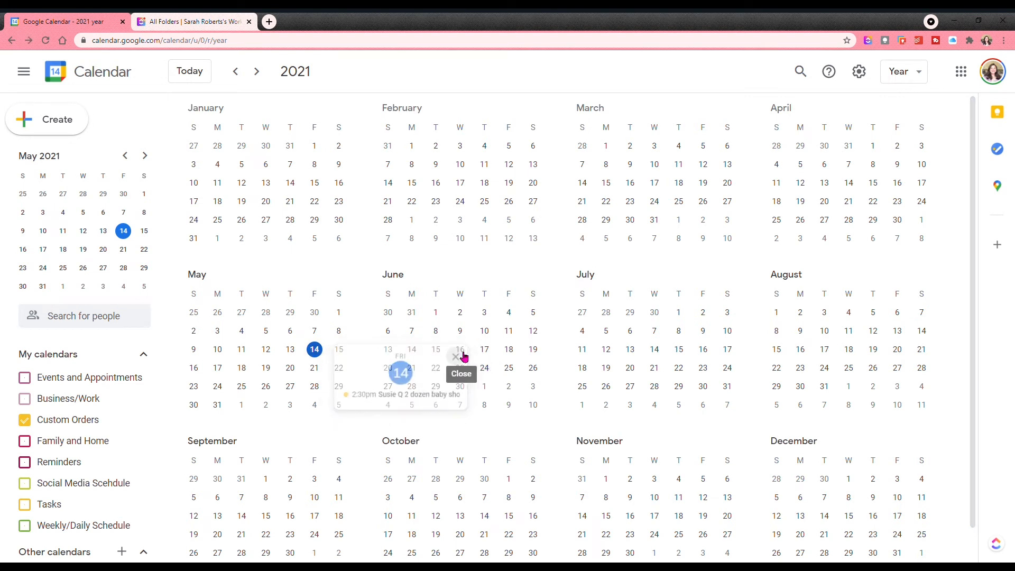
{"action": "left_click", "coordinate": [907, 77]}
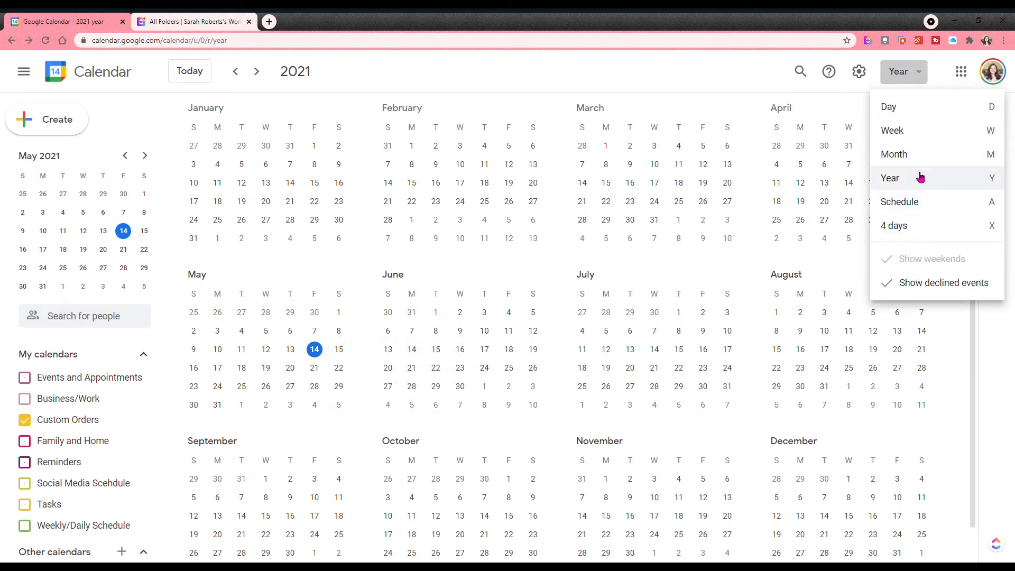
{"action": "left_click", "coordinate": [911, 74]}
{"action": "left_click", "coordinate": [866, 77]}
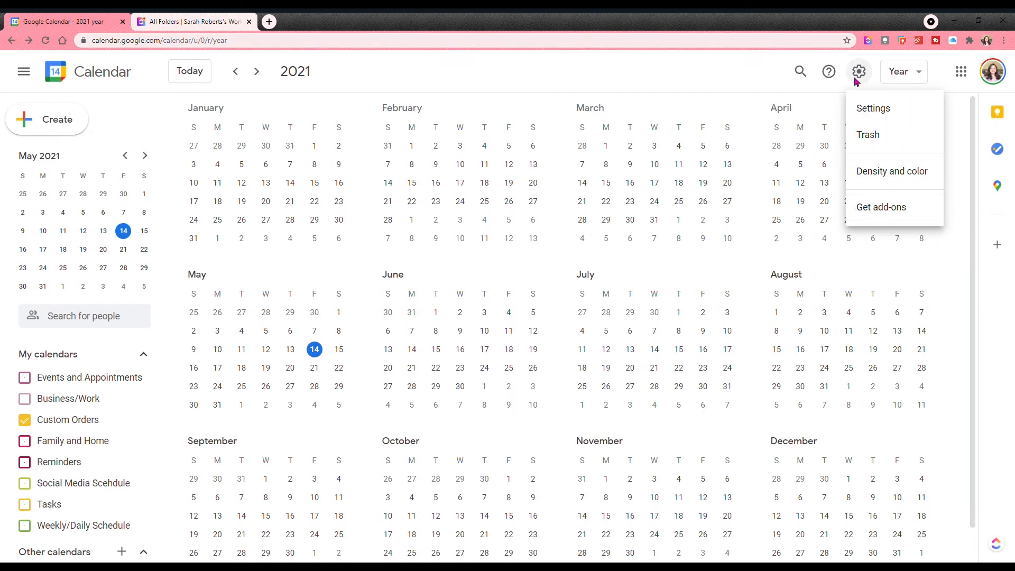
{"action": "left_click", "coordinate": [1009, 118]}
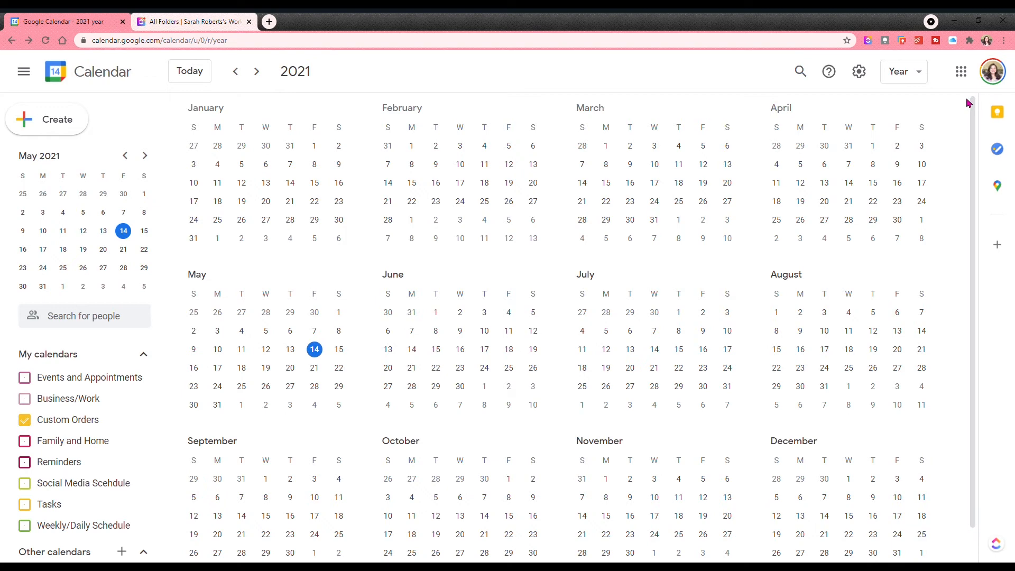
Step: Open Trello in a new browser tab and go to the workspace's boards overview
{"action": "left_click", "coordinate": [270, 24]}
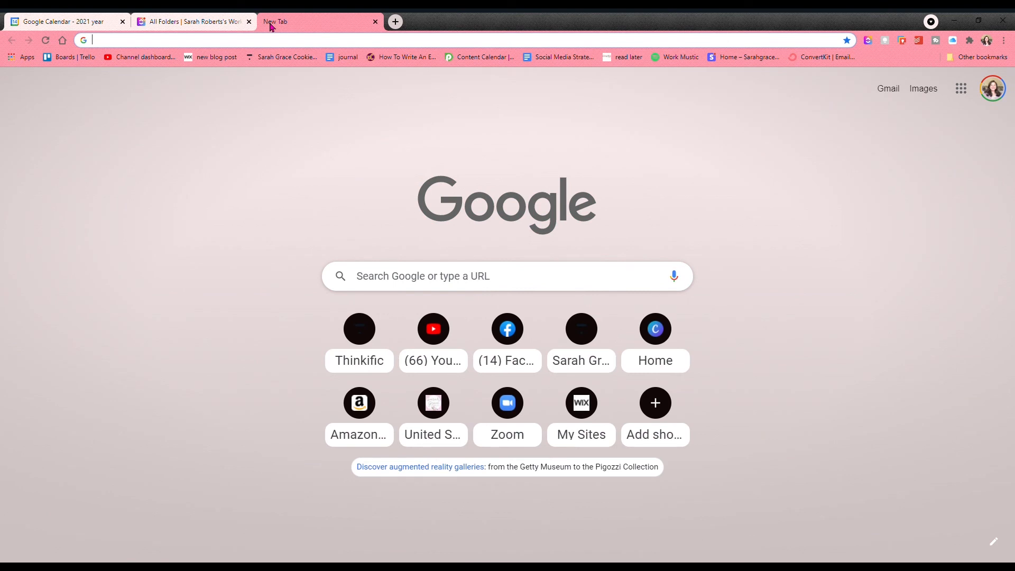
{"action": "type", "text": "tre"}
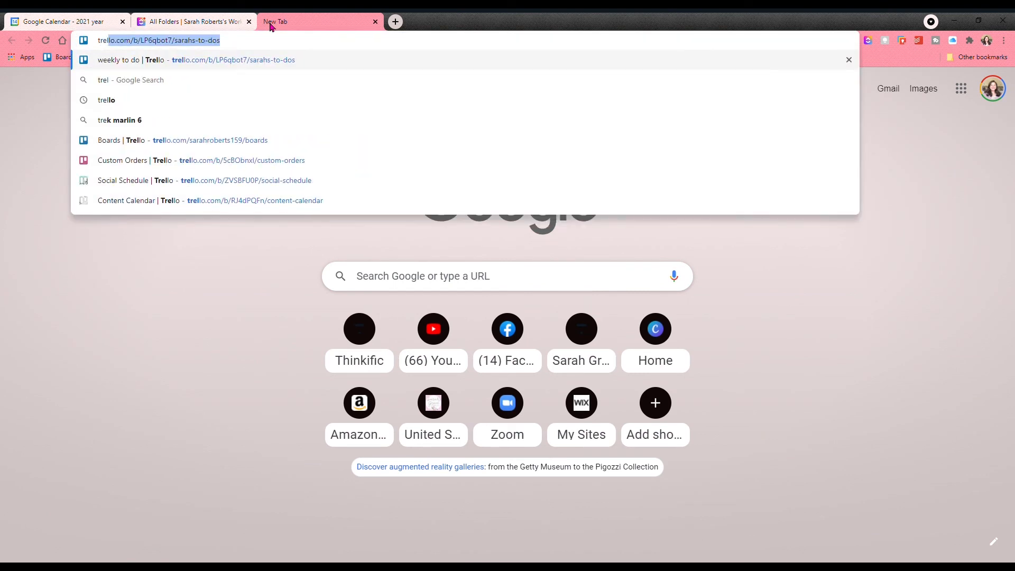
{"action": "key", "text": "Return"}
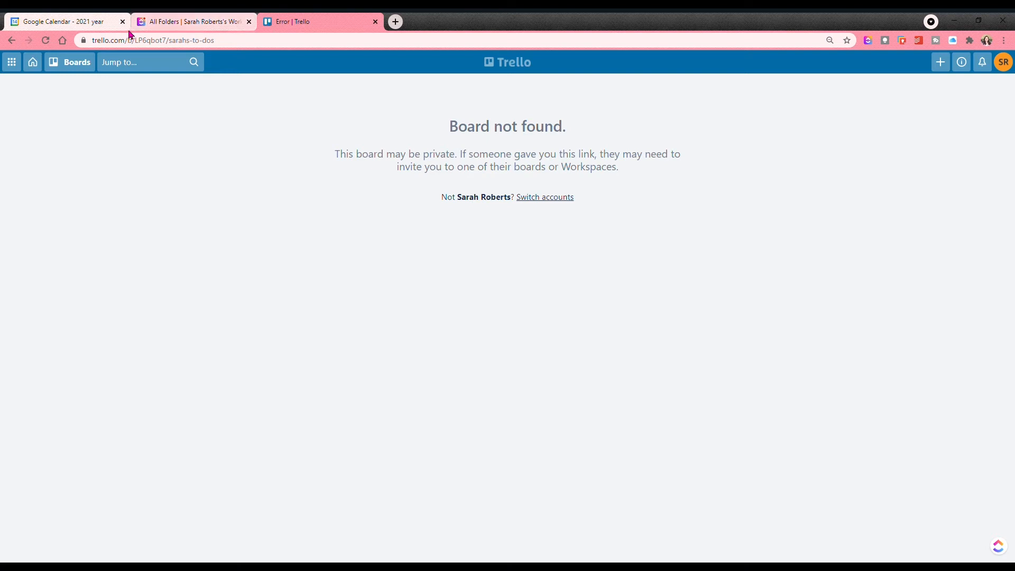
{"action": "left_click", "coordinate": [36, 66]}
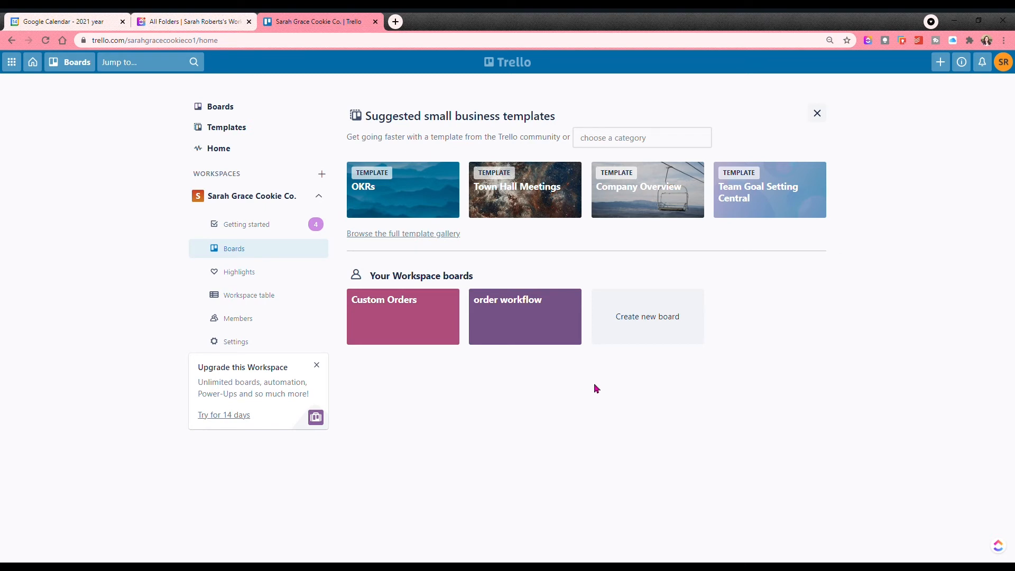
Step: Start a new board, search the background photos for "cookies" and choose the colorful macarons photo as its background
{"action": "left_click", "coordinate": [650, 328]}
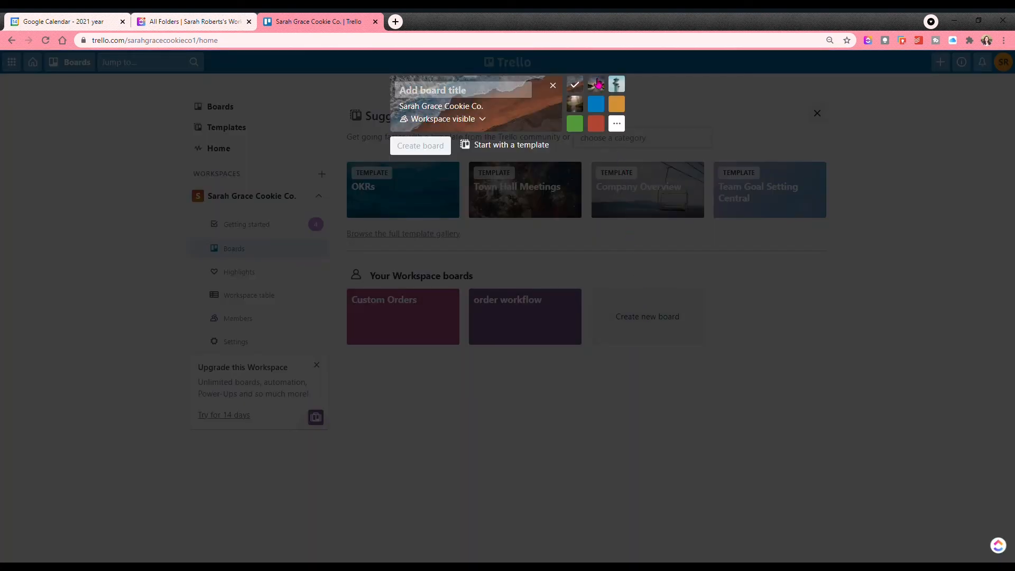
{"action": "left_click", "coordinate": [617, 124]}
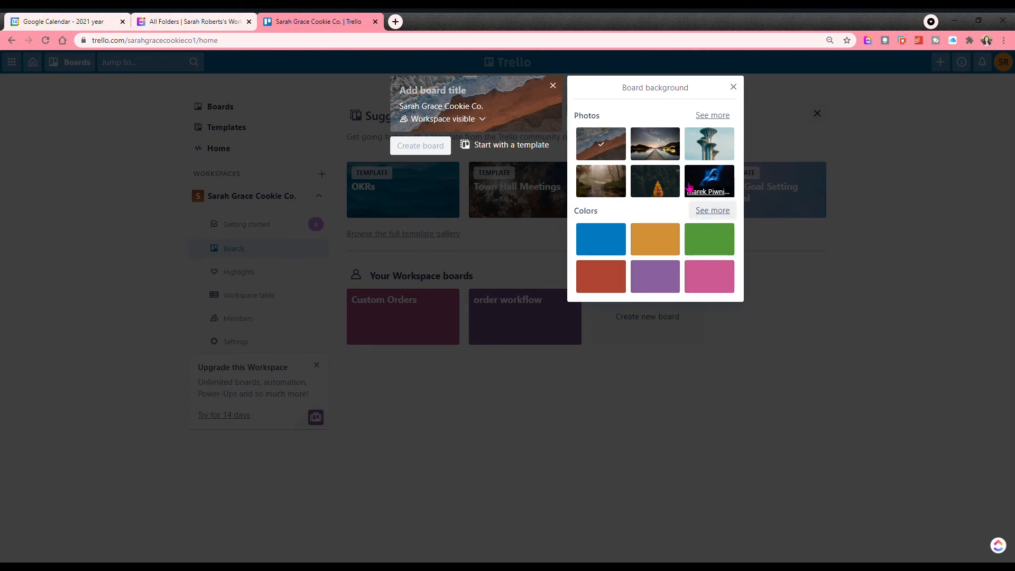
{"action": "left_click", "coordinate": [713, 115]}
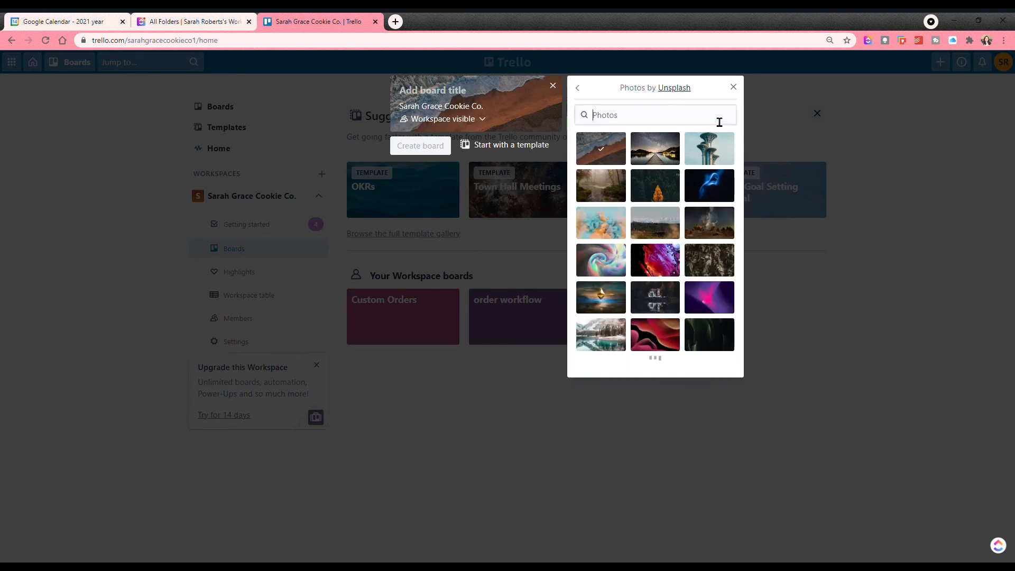
{"action": "type", "text": "cookies"}
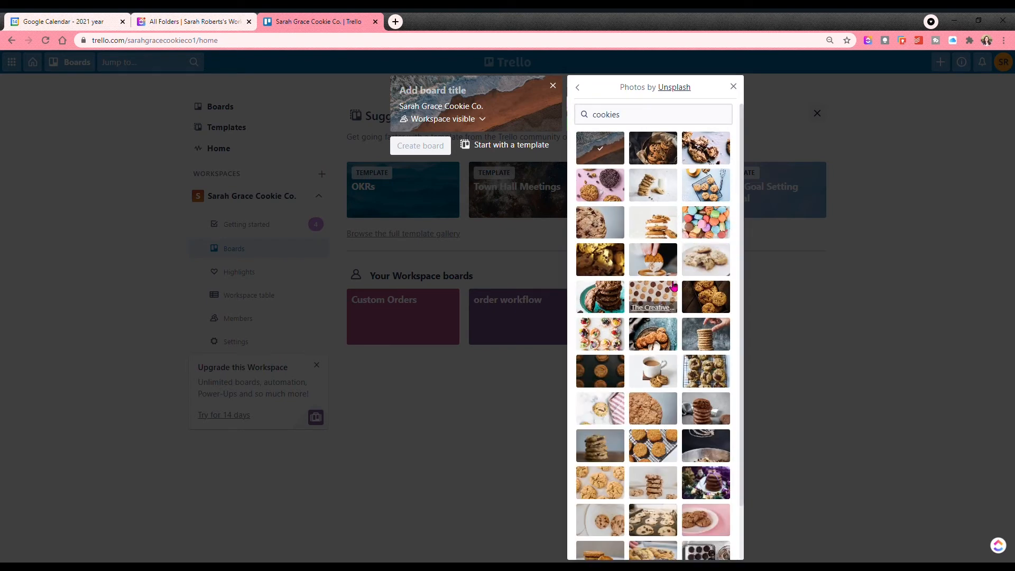
{"action": "left_click", "coordinate": [702, 224]}
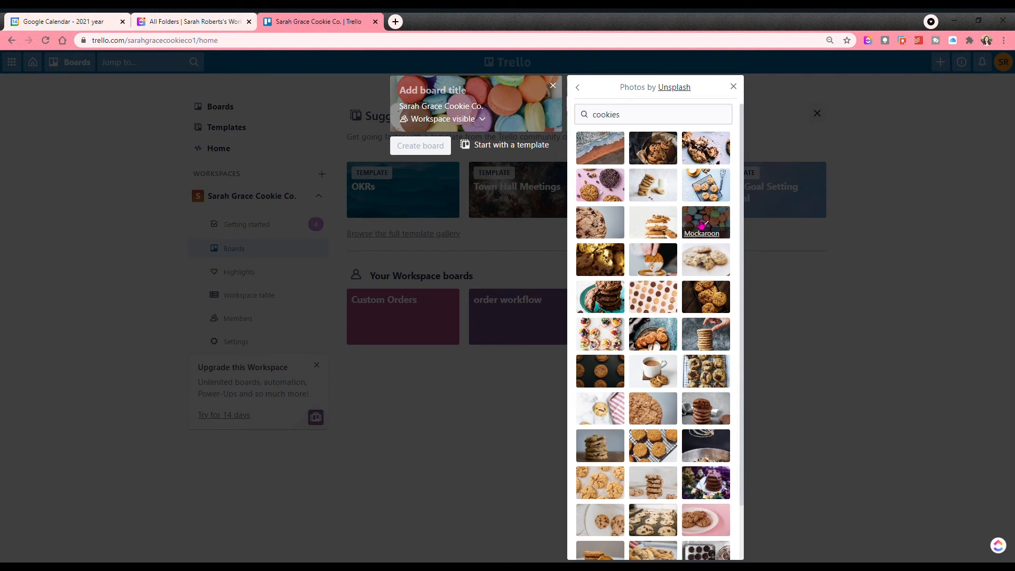
Step: Set the background to the cookie photo with the pink striped cloth, title the board "Custom Orders" and create it
{"action": "left_click", "coordinate": [603, 334]}
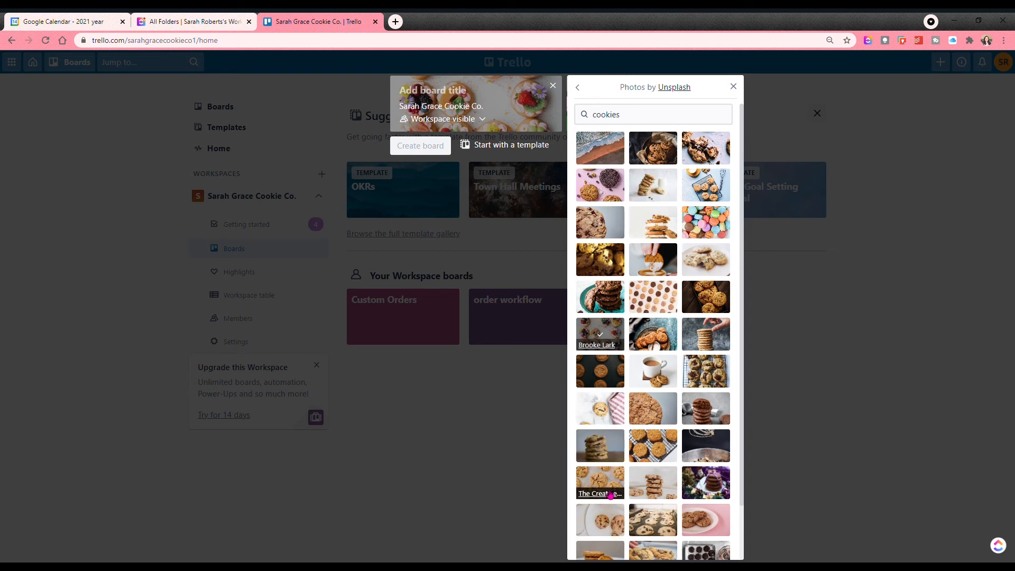
{"action": "left_click", "coordinate": [617, 403]}
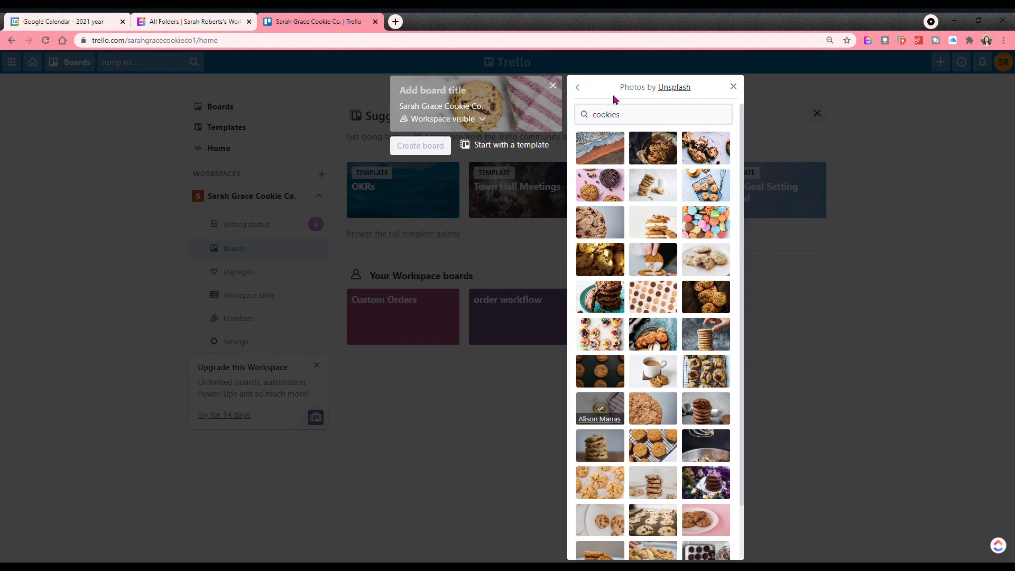
{"action": "left_click", "coordinate": [582, 88]}
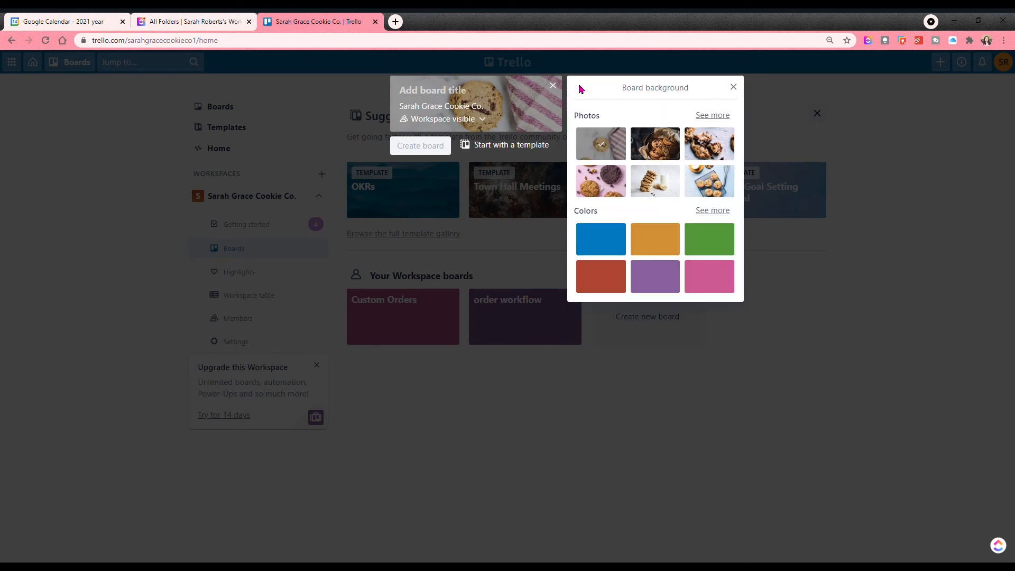
{"action": "left_click", "coordinate": [454, 91]}
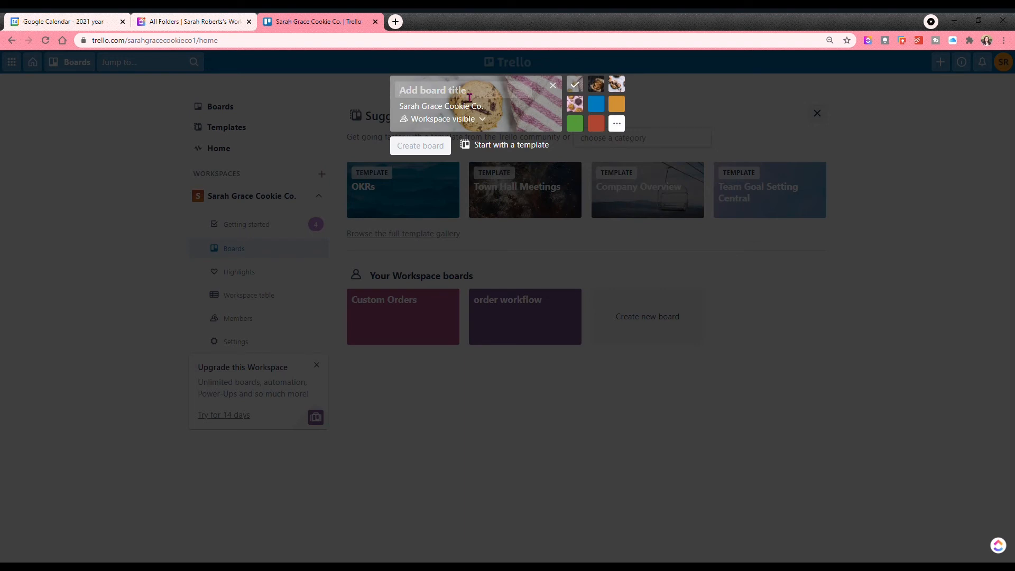
{"action": "type", "text": "Custom Orders"}
{"action": "left_click", "coordinate": [426, 146]}
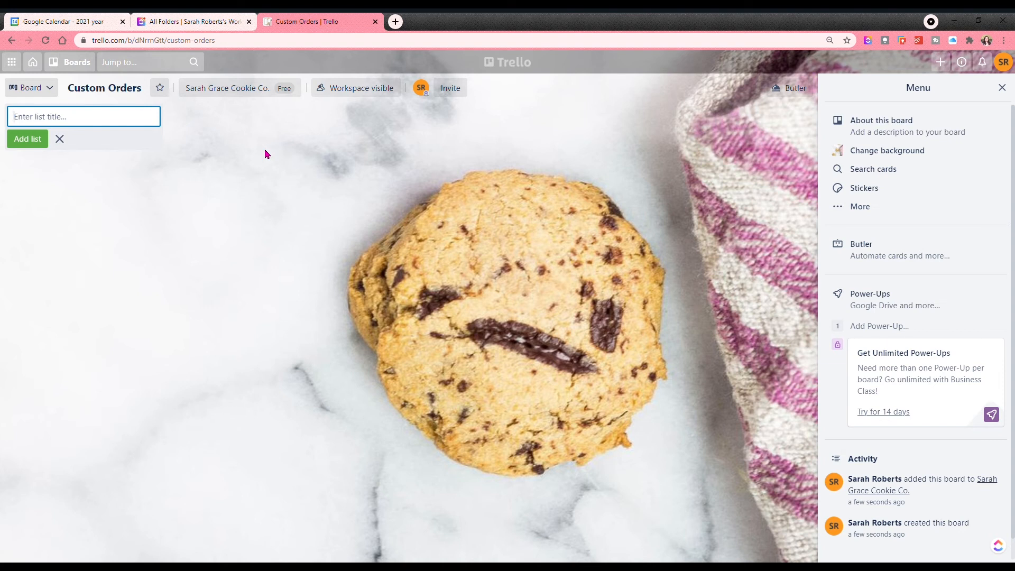
Step: Add an "Orders" list and a card in it with the customer's name followed by "2 doz baby shower pink and gold"
{"action": "type", "text": "Orders"}
{"action": "key", "text": "Return"}
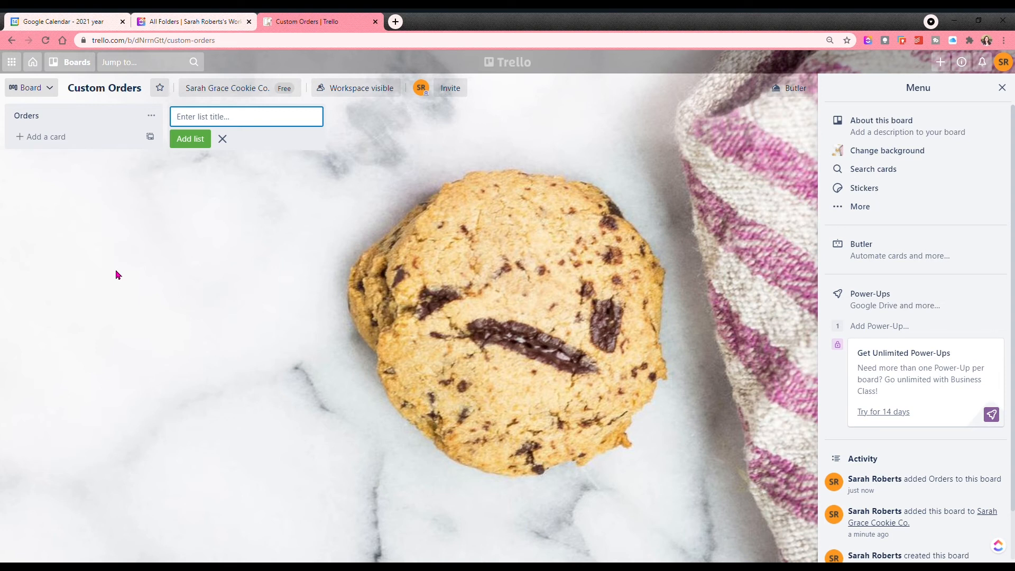
{"action": "left_click", "coordinate": [44, 141]}
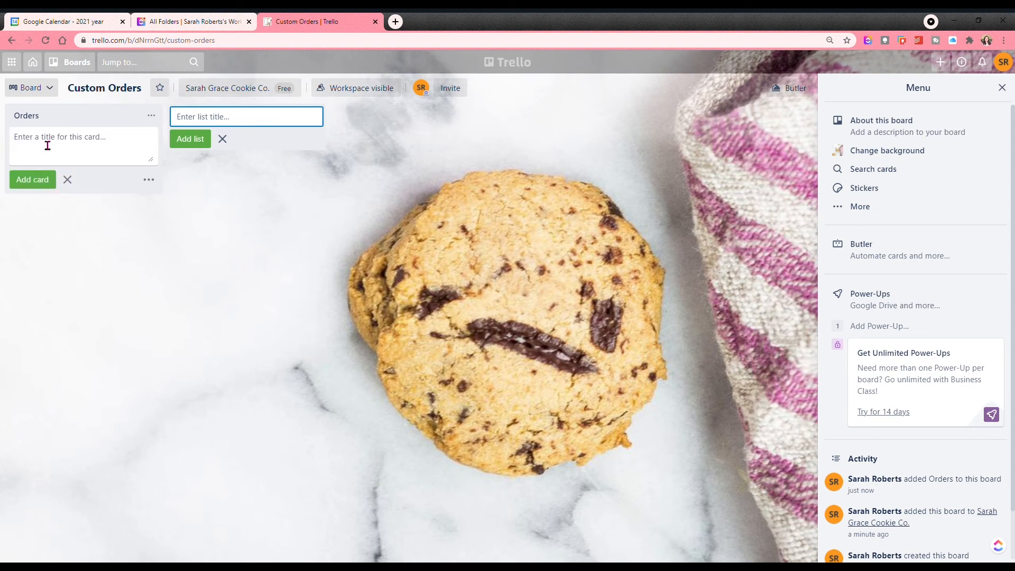
{"action": "type", "text": "Susie Q 2 doz baby shower pink and gold"}
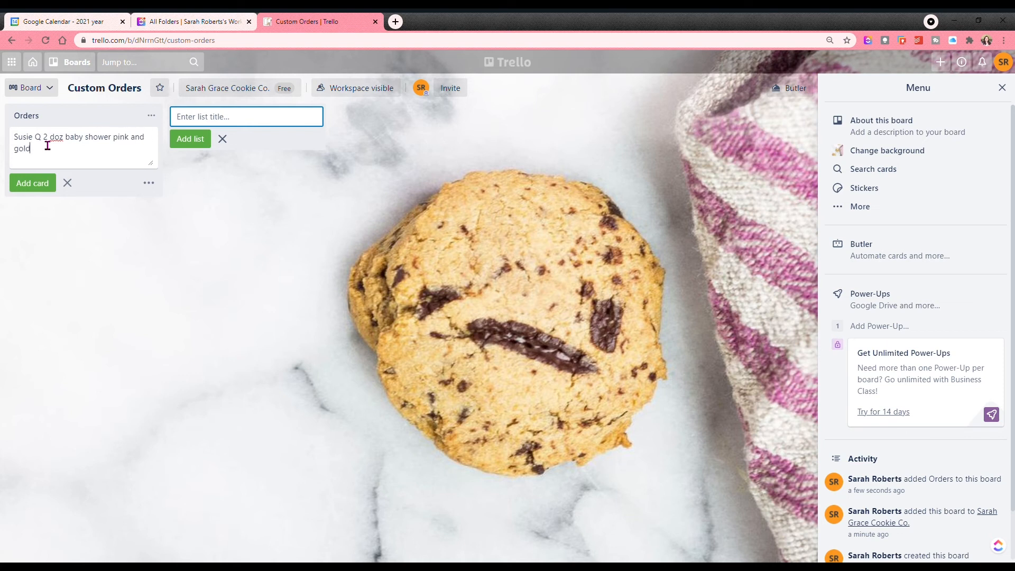
{"action": "key", "text": "Return"}
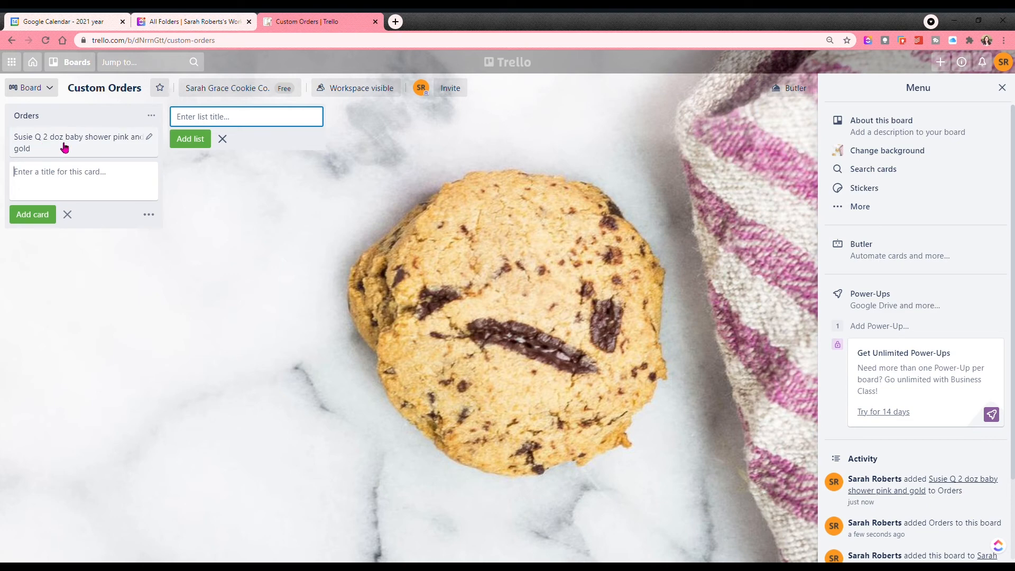
Step: Open the baby shower order card and look at its due date settings without saving a date
{"action": "left_click", "coordinate": [64, 151]}
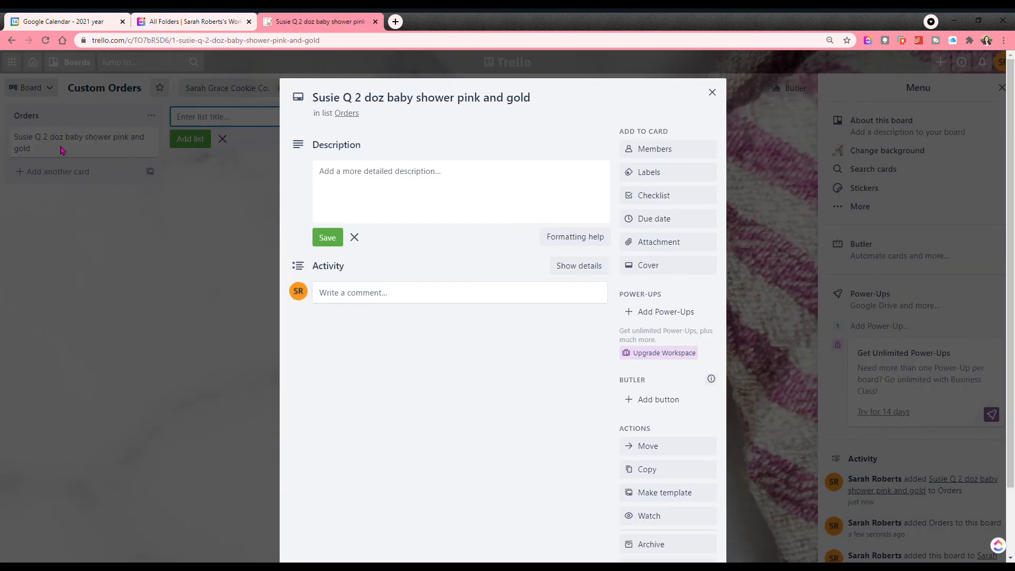
{"action": "left_click", "coordinate": [661, 224]}
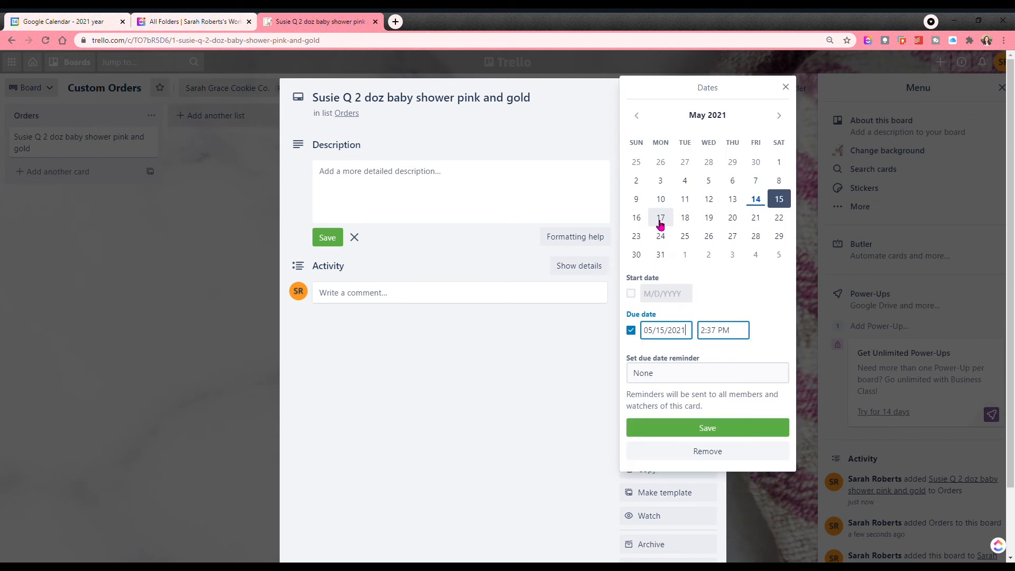
{"action": "left_click", "coordinate": [786, 86]}
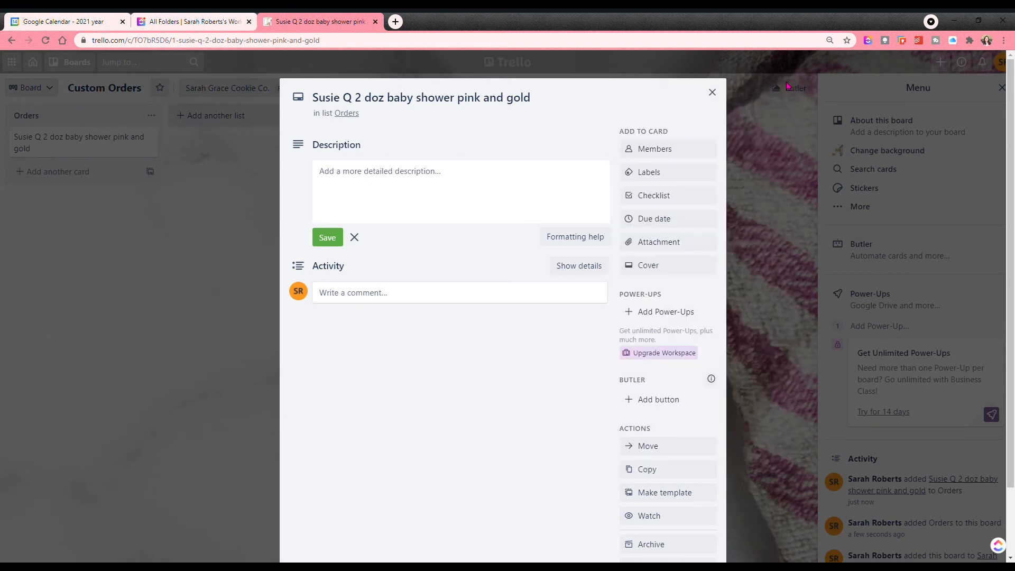
Step: Add a checklist titled "custom order" to the baby shower card
{"action": "left_click", "coordinate": [670, 197]}
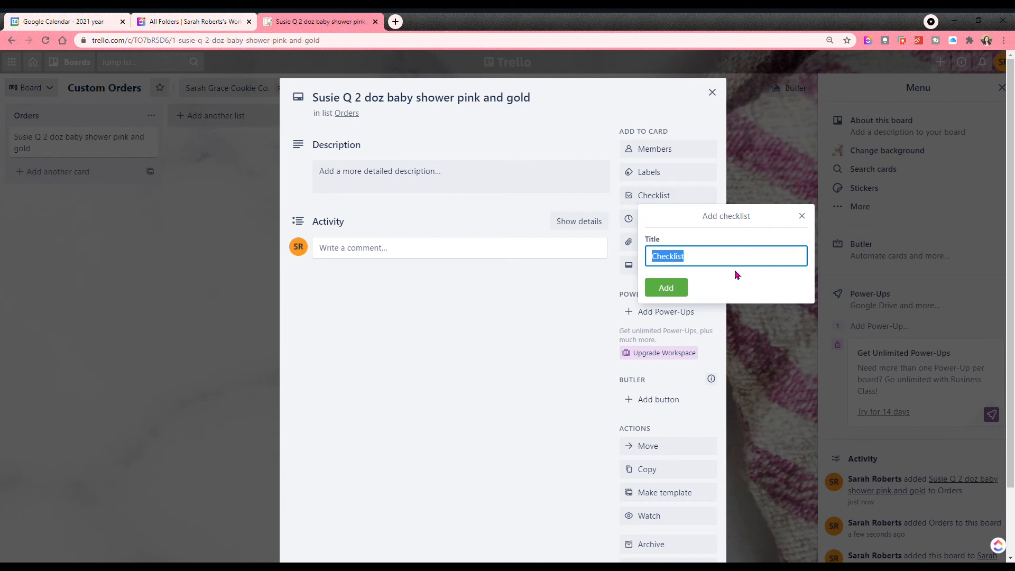
{"action": "key", "text": "BackSpace"}
{"action": "type", "text": "custom order"}
{"action": "key", "text": "Return"}
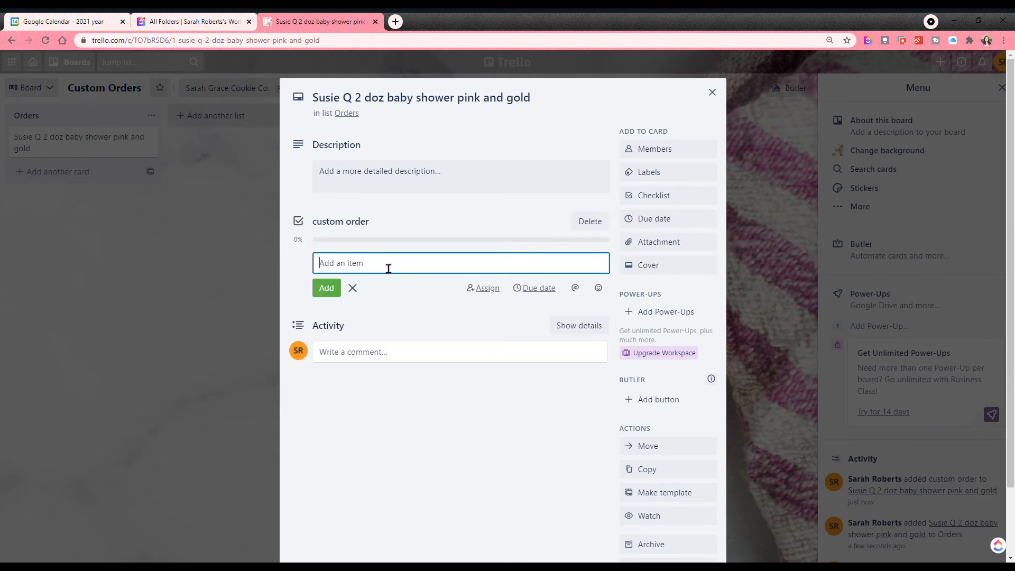
Step: Add the items "bake", "flood", "detail" and "photo" to the custom order checklist
{"action": "type", "text": "bake flood"}
{"action": "key", "text": "BackSpace"}
{"action": "key", "text": "BackSpace"}
{"action": "key", "text": "BackSpace"}
{"action": "key", "text": "Return"}
{"action": "type", "text": "flood"}
{"action": "key", "text": "Return"}
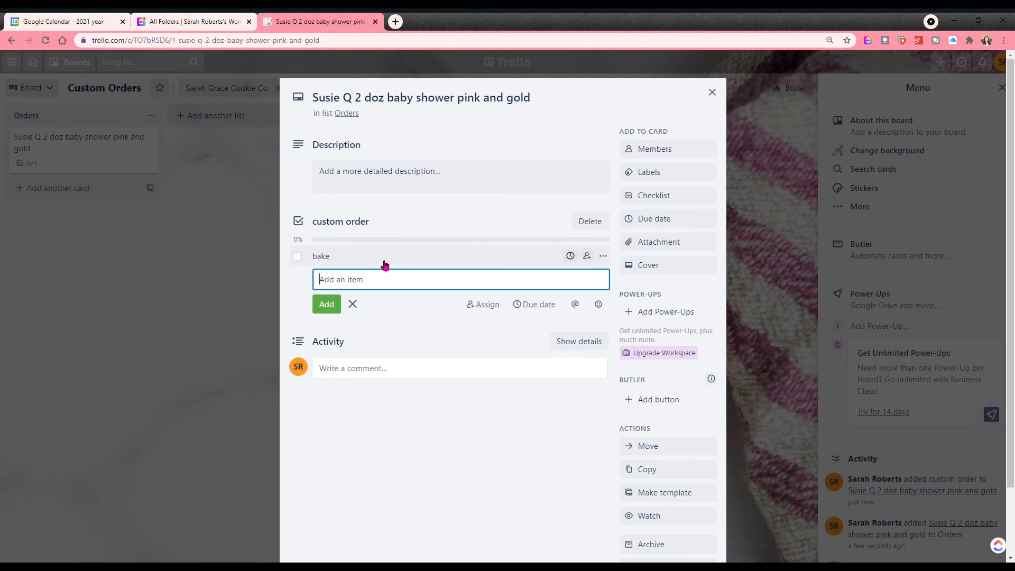
{"action": "type", "text": "detail"}
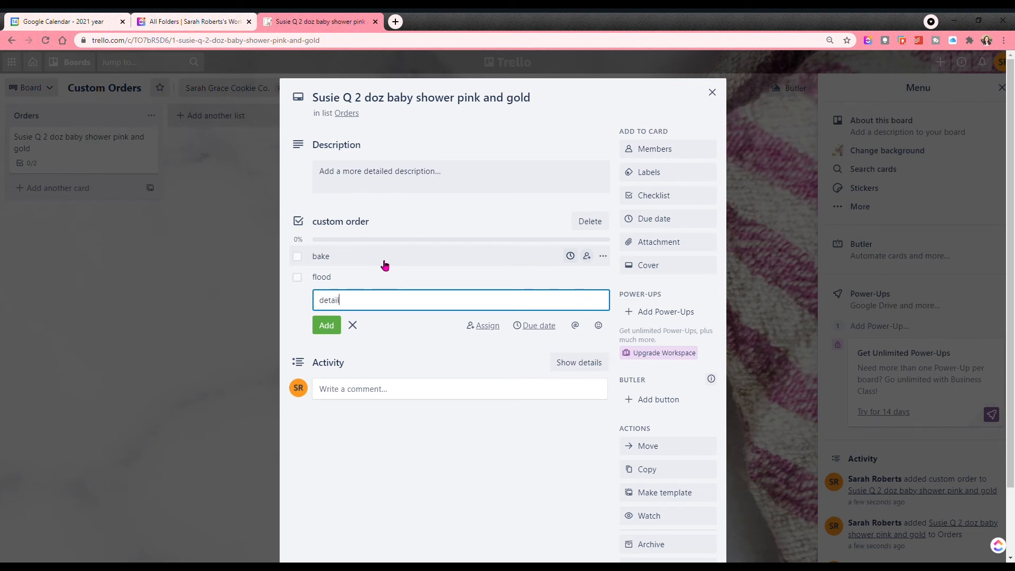
{"action": "key", "text": "Return"}
{"action": "type", "text": "o"}
{"action": "type", "text": "hoto"}
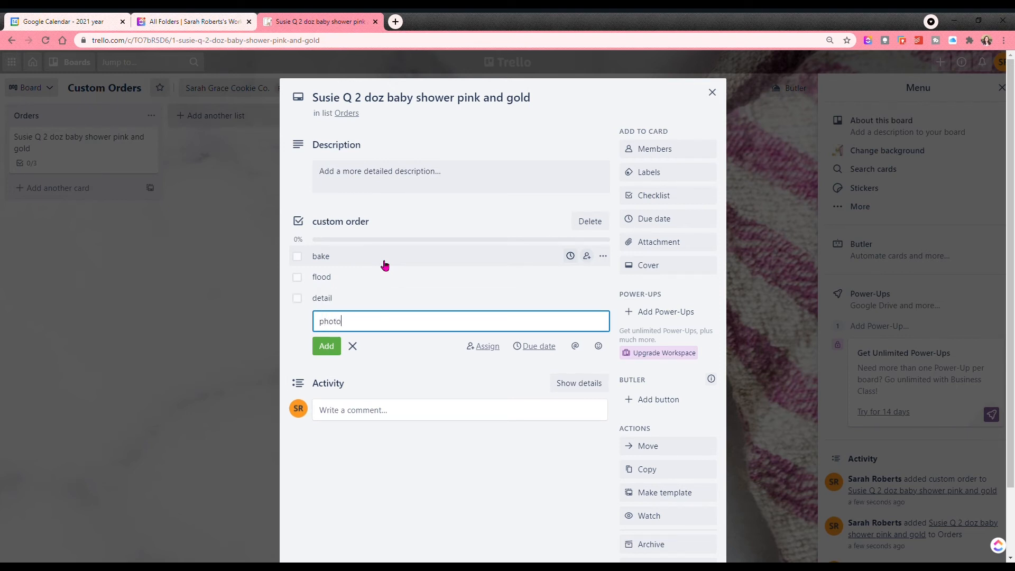
{"action": "key", "text": "Return"}
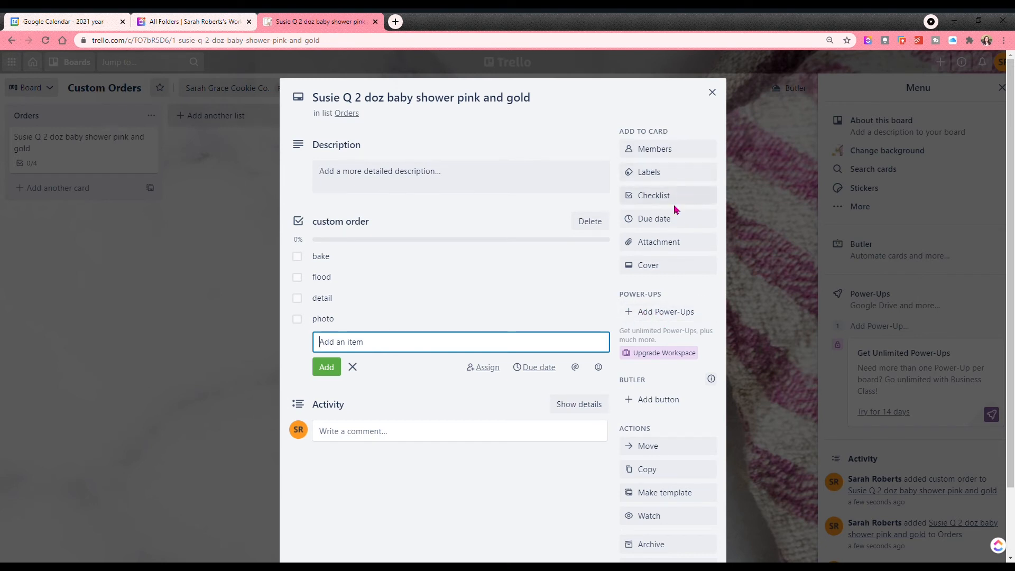
Step: Name the green label "paid"
{"action": "left_click", "coordinate": [651, 179]}
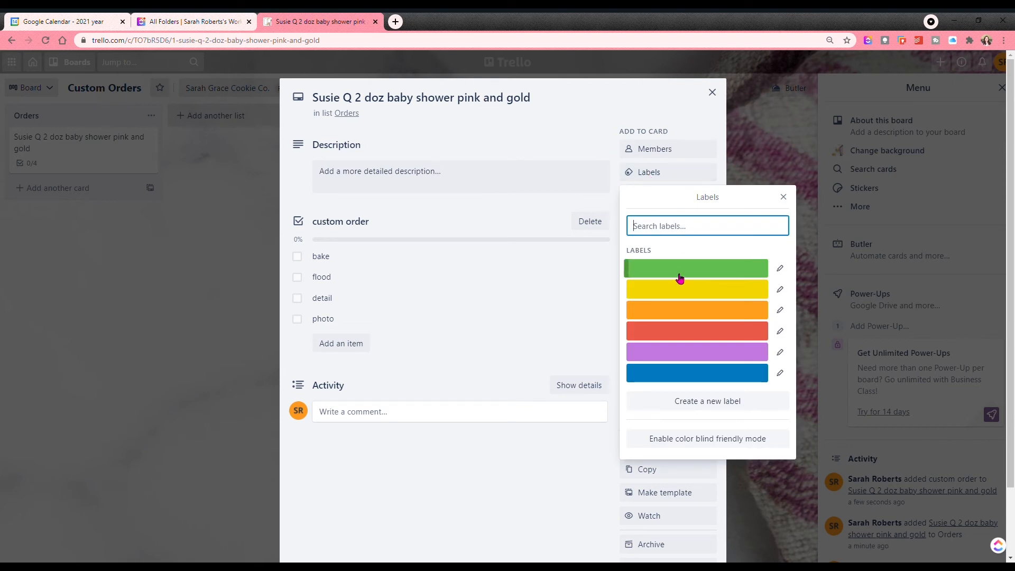
{"action": "left_click", "coordinate": [782, 269]}
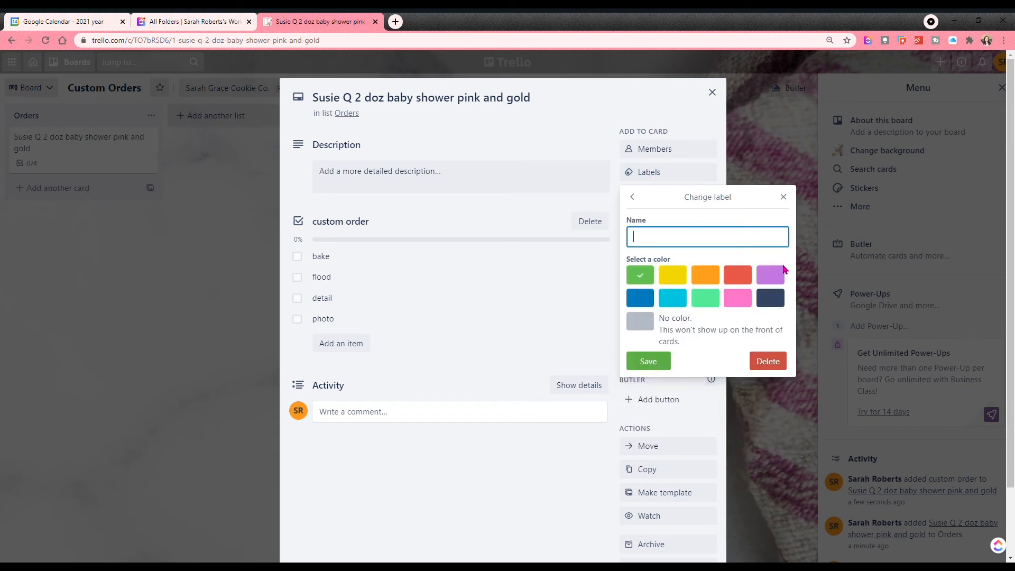
{"action": "type", "text": "paid"}
{"action": "key", "text": "Return"}
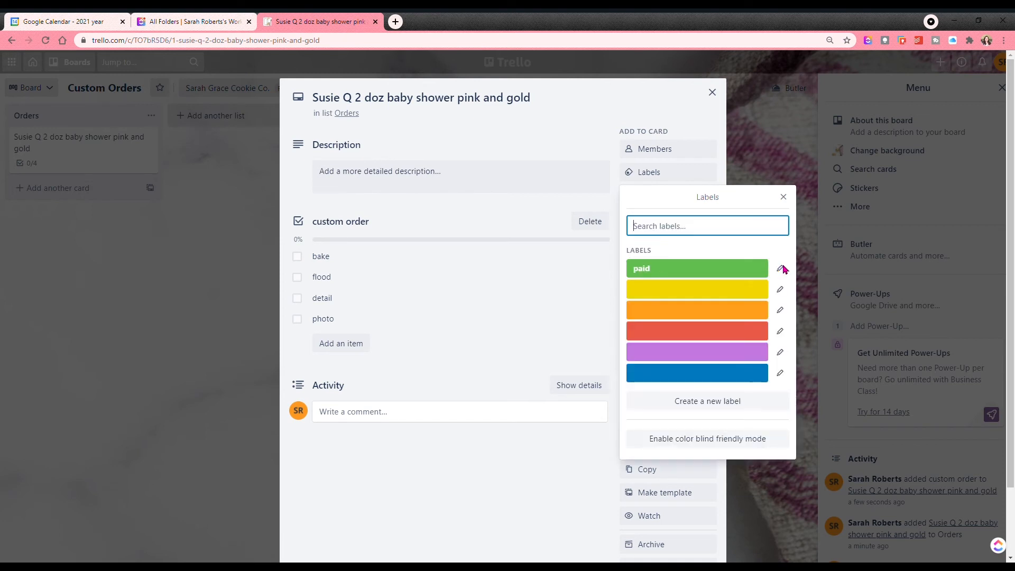
Step: Apply the red label to the card and create a light blue label named "unpaid"
{"action": "left_click", "coordinate": [740, 333]}
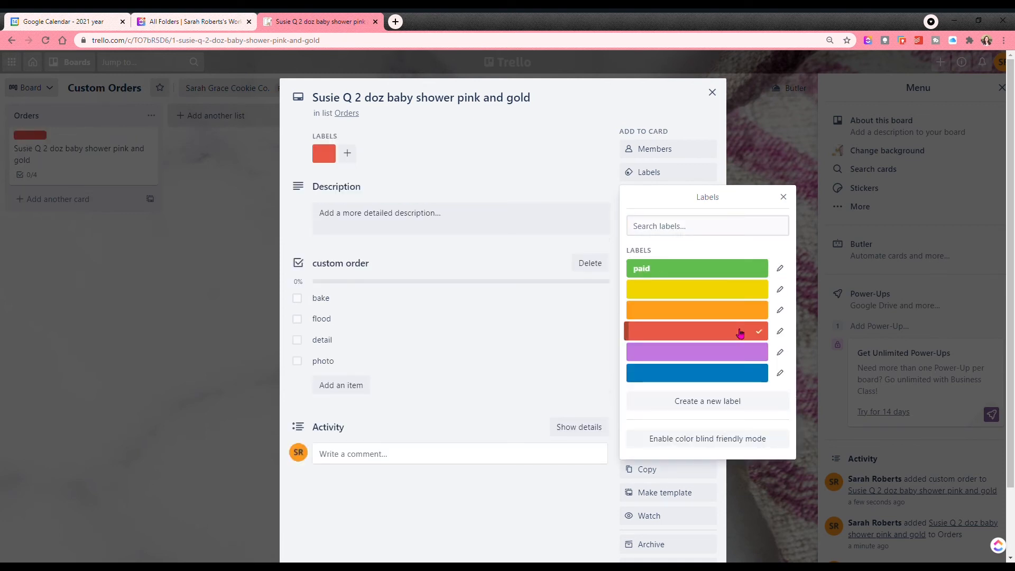
{"action": "left_click", "coordinate": [682, 234]}
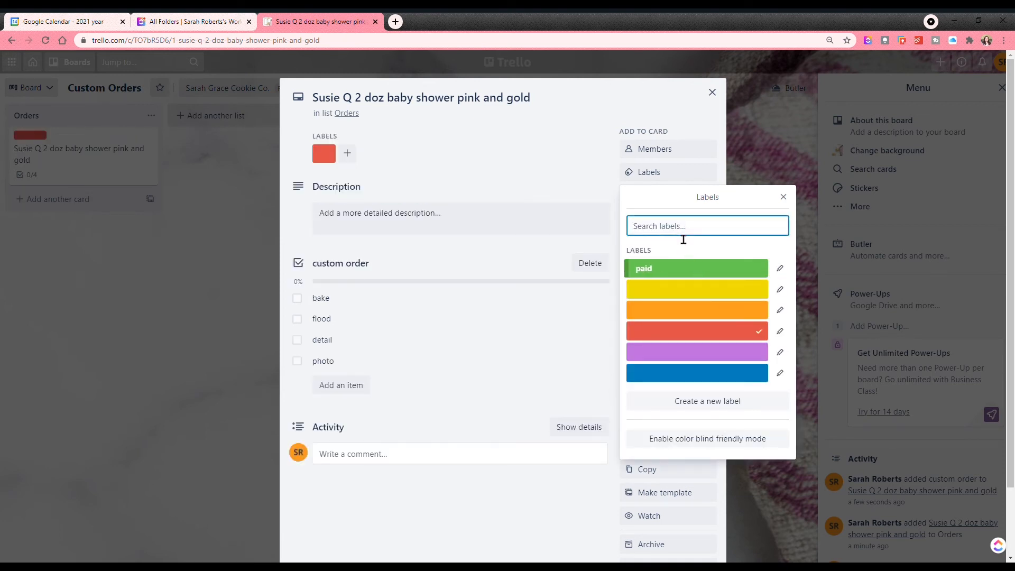
{"action": "type", "text": "unpaid"}
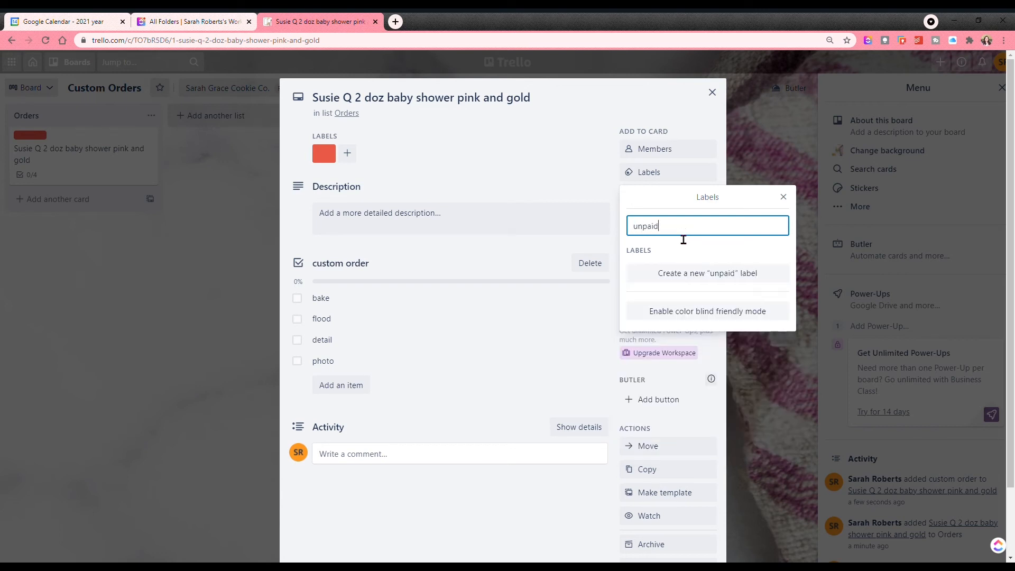
{"action": "key", "text": "Return"}
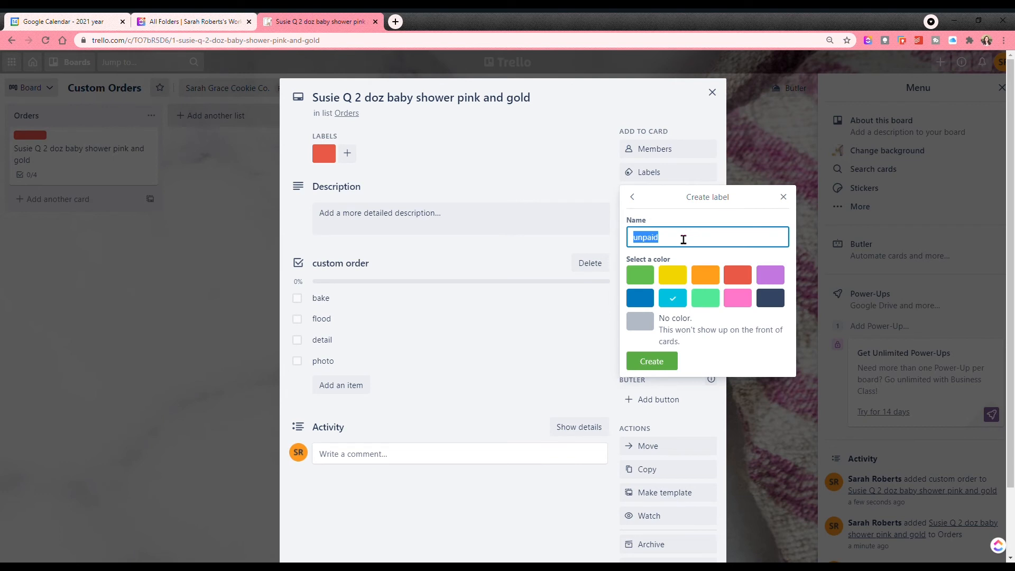
{"action": "left_click", "coordinate": [666, 365]}
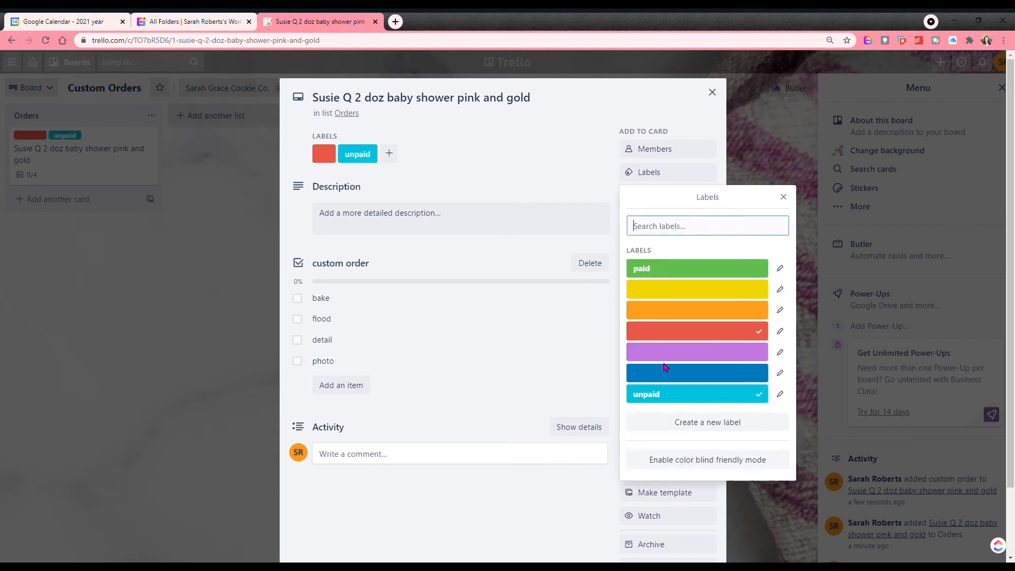
Step: Remove the unpaid and red labels from the card and apply the green paid label instead
{"action": "left_click", "coordinate": [372, 161]}
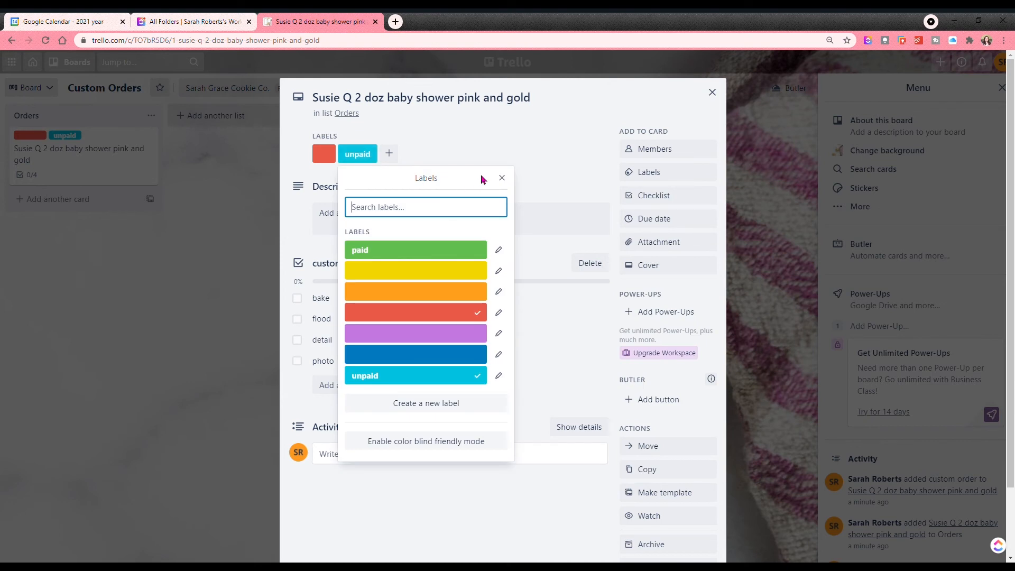
{"action": "left_click", "coordinate": [503, 178]}
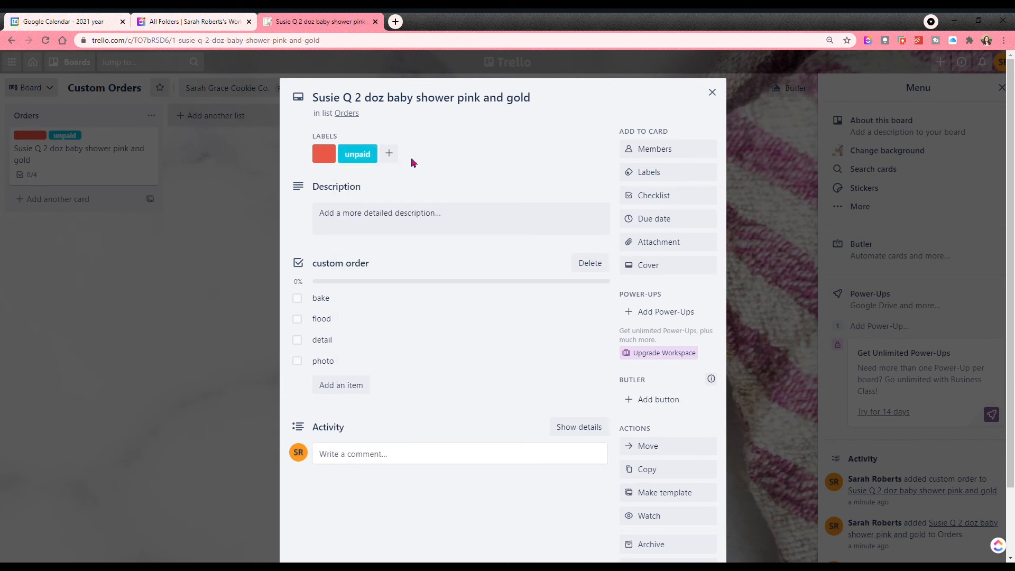
{"action": "left_click", "coordinate": [354, 156]}
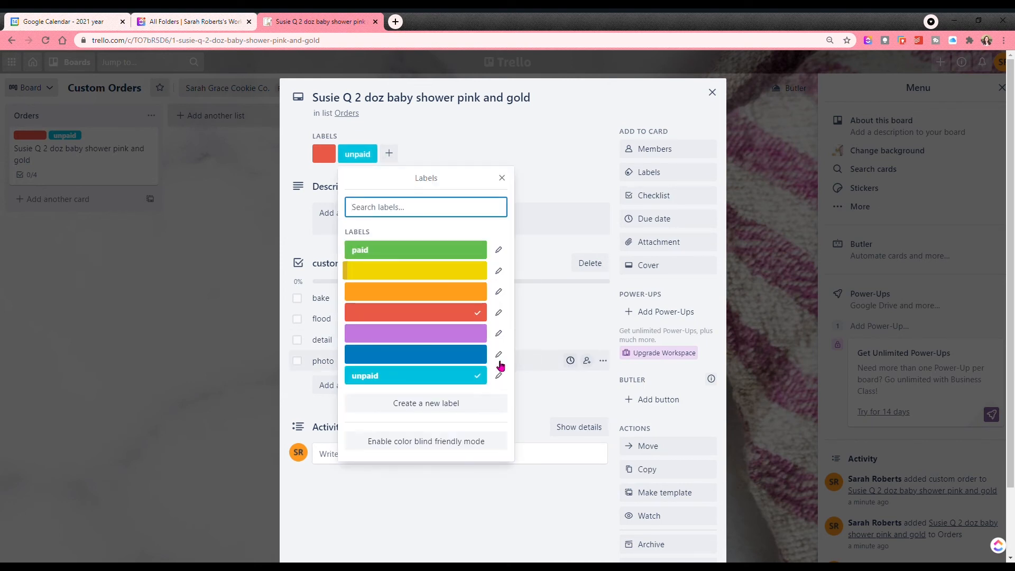
{"action": "left_click", "coordinate": [478, 377]}
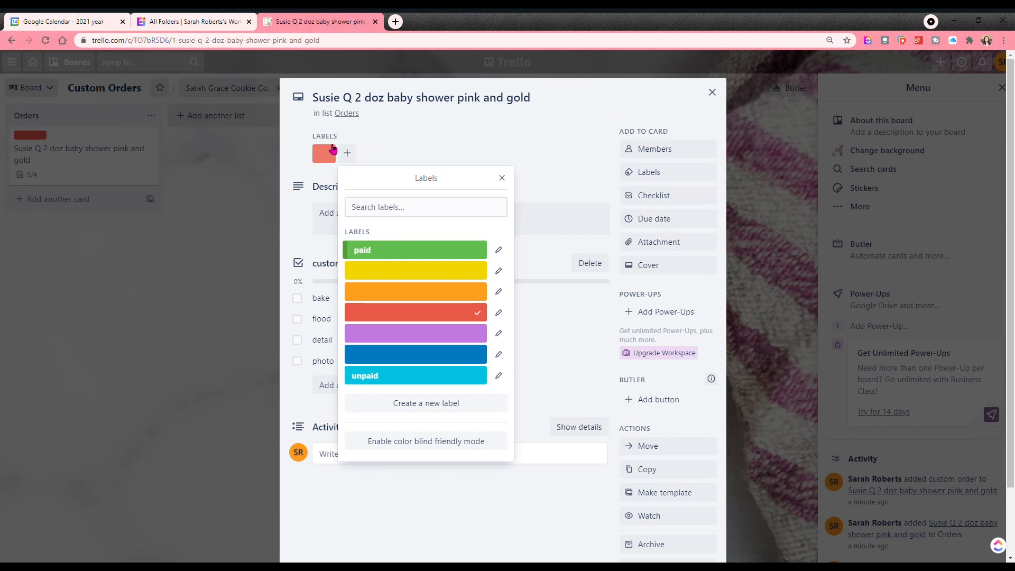
{"action": "left_click", "coordinate": [481, 316]}
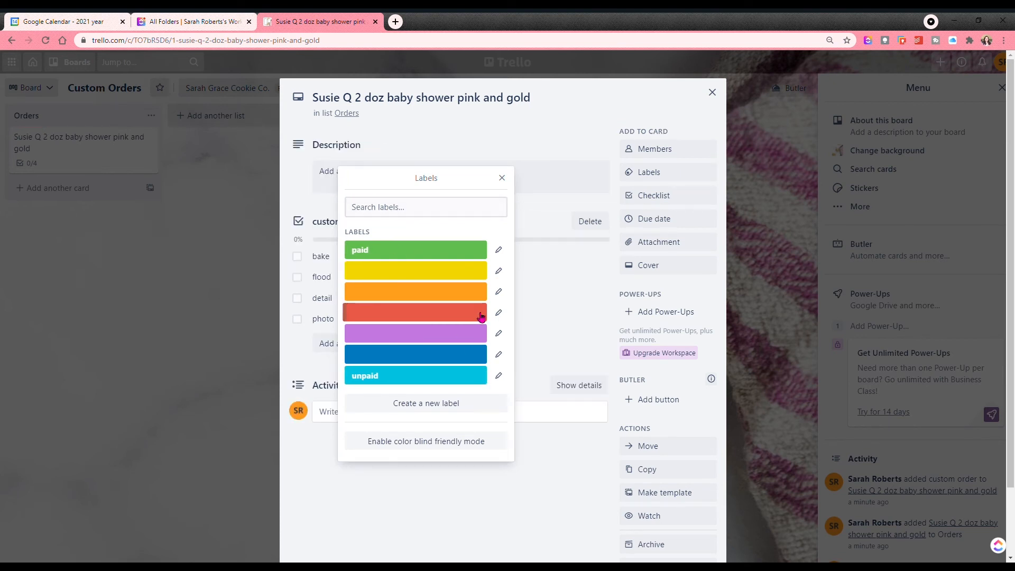
{"action": "left_click", "coordinate": [484, 253]}
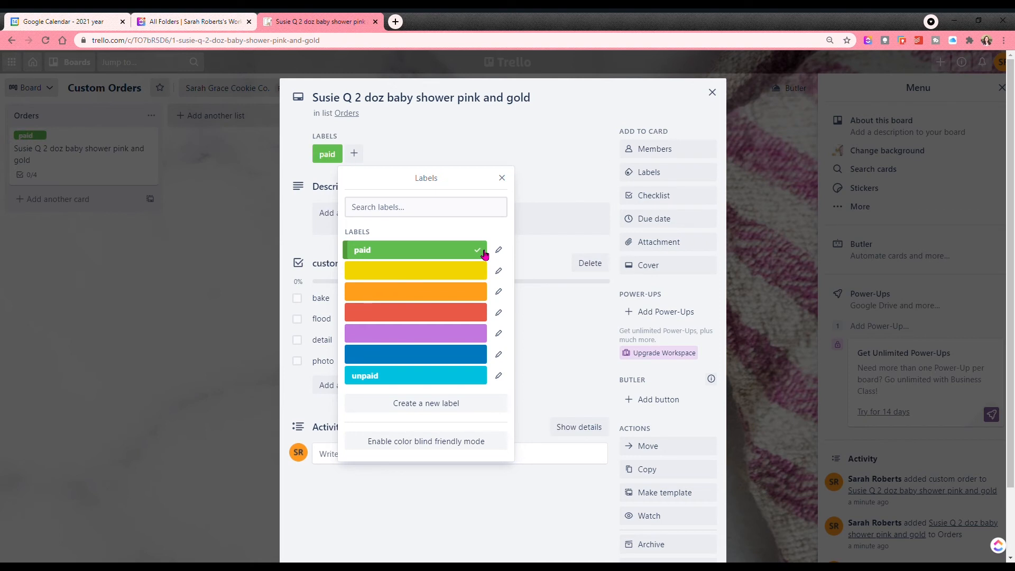
{"action": "left_click", "coordinate": [502, 178]}
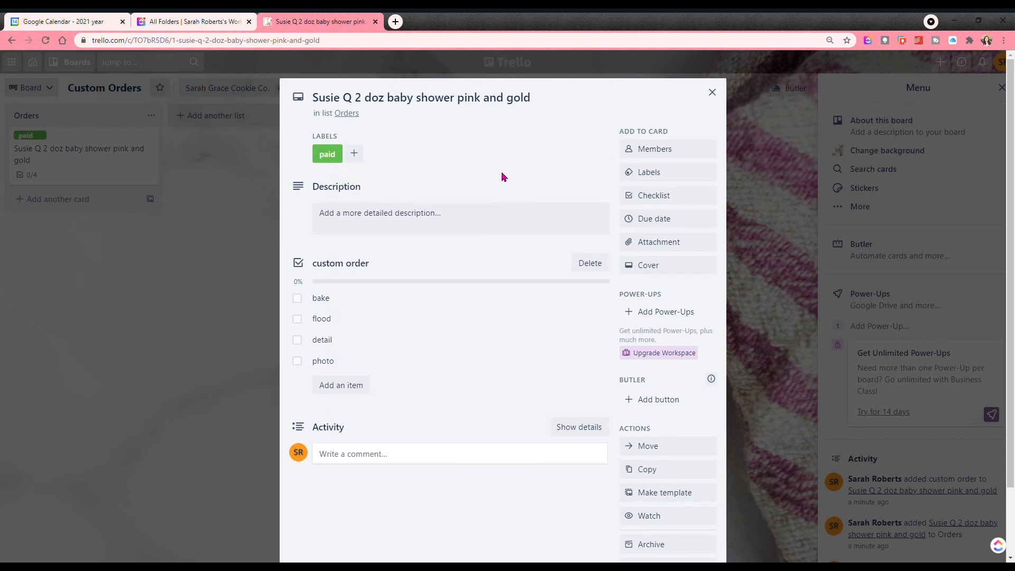
{"action": "left_click", "coordinate": [642, 177]}
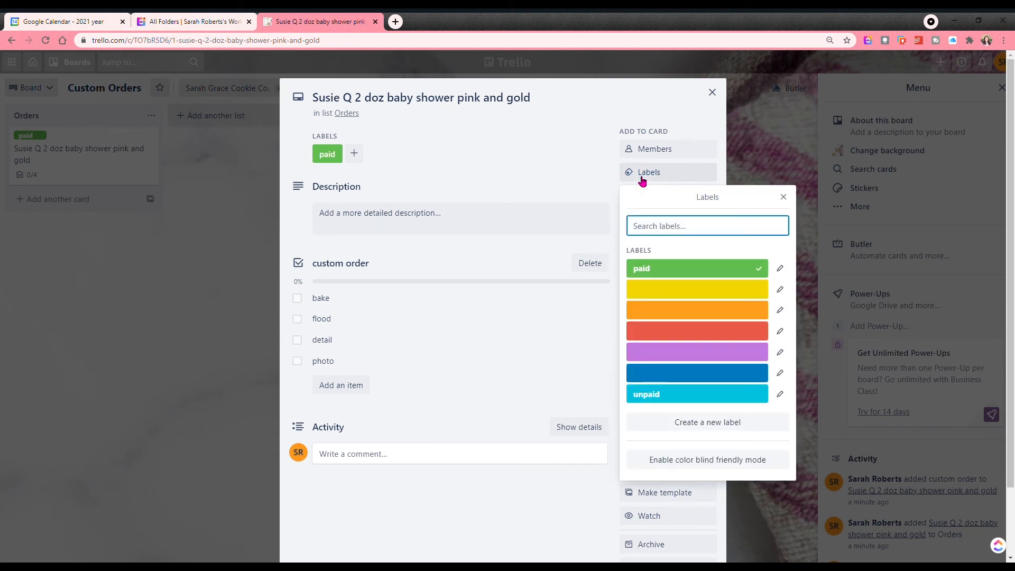
{"action": "left_click", "coordinate": [787, 201]}
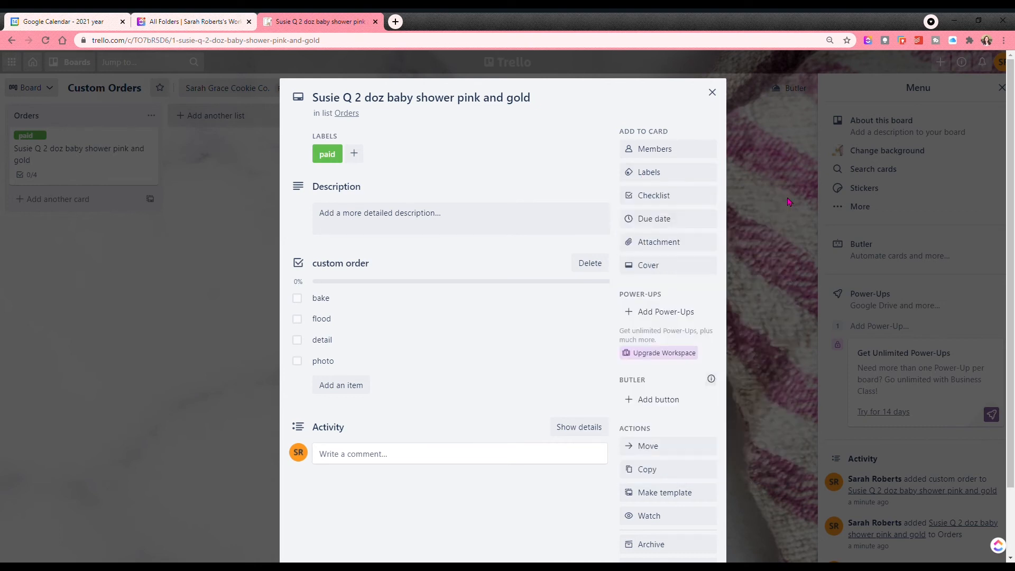
Step: Turn the baby shower order card into a template and close the card
{"action": "left_click", "coordinate": [680, 152]}
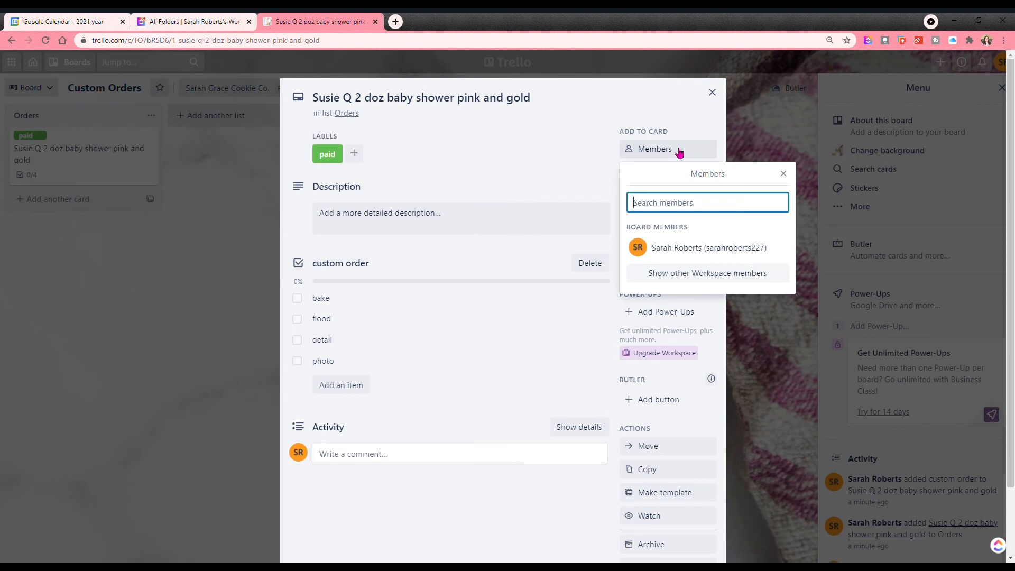
{"action": "left_click", "coordinate": [544, 178]}
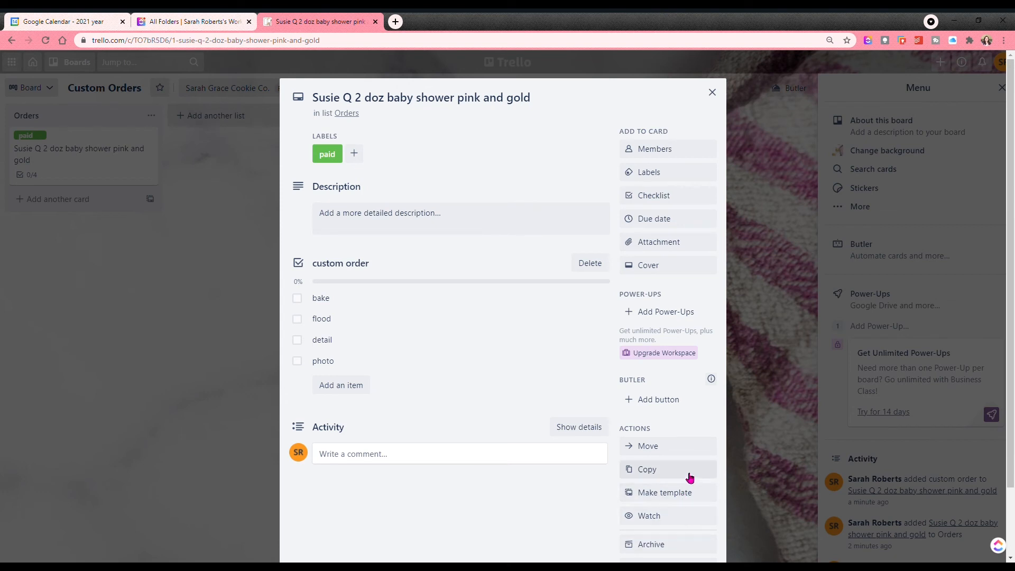
{"action": "left_click", "coordinate": [681, 494]}
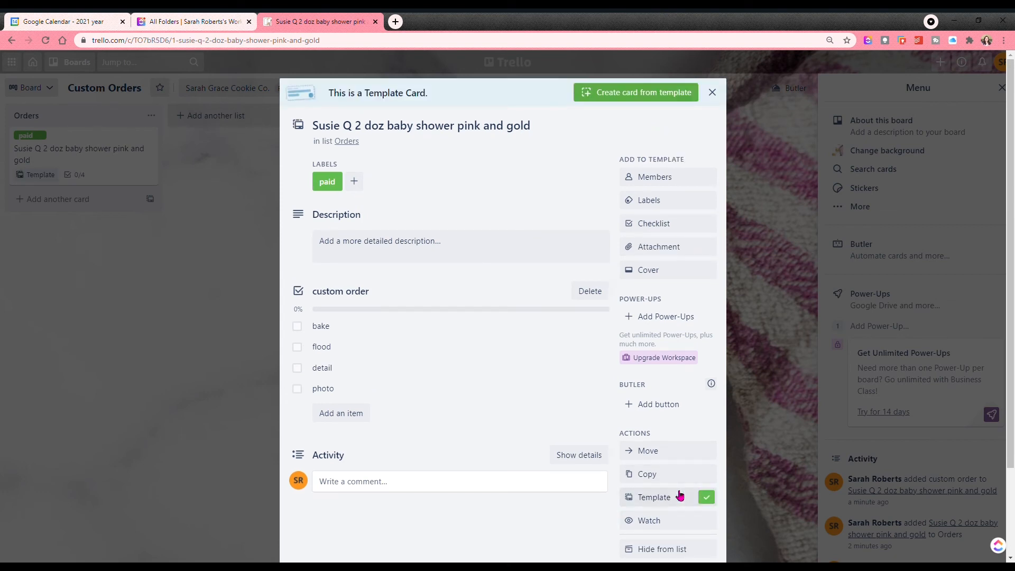
{"action": "left_click", "coordinate": [714, 96]}
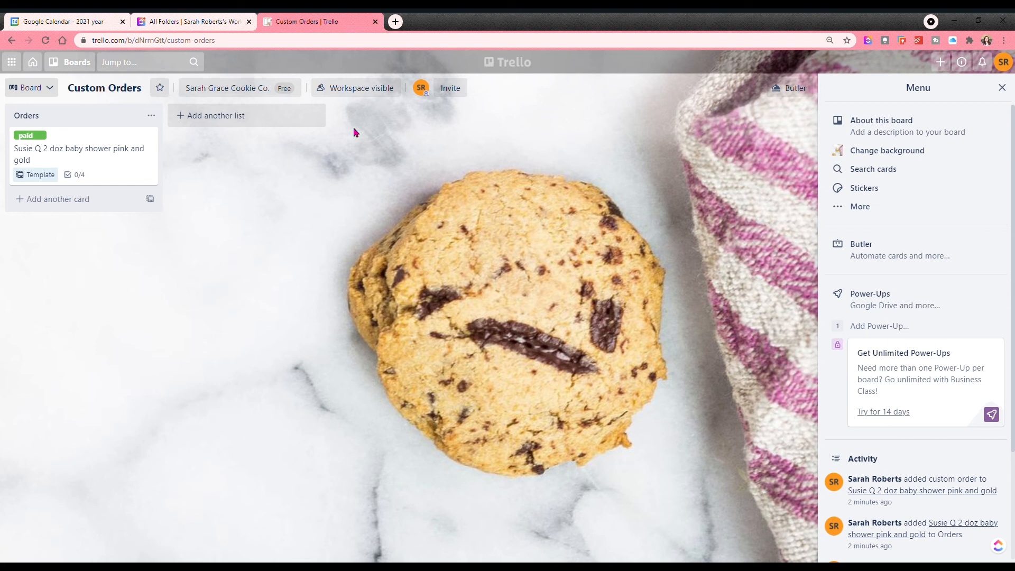
Step: Add a card titled "3 doz flowerrs" to the Orders list and append the customer's first name to its title
{"action": "left_click", "coordinate": [70, 201]}
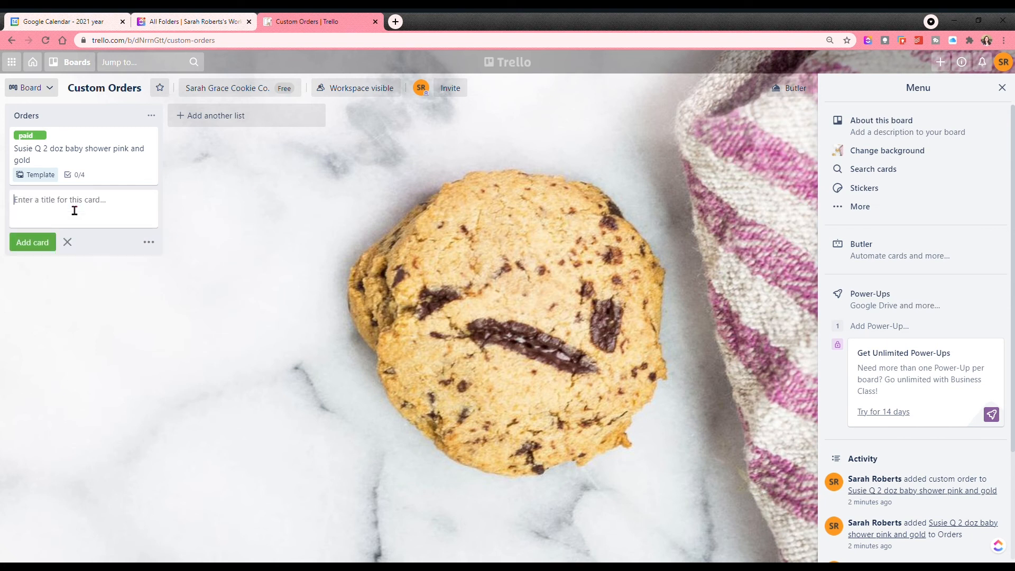
{"action": "type", "text": "3 doz flowerrs"}
{"action": "key", "text": "Return"}
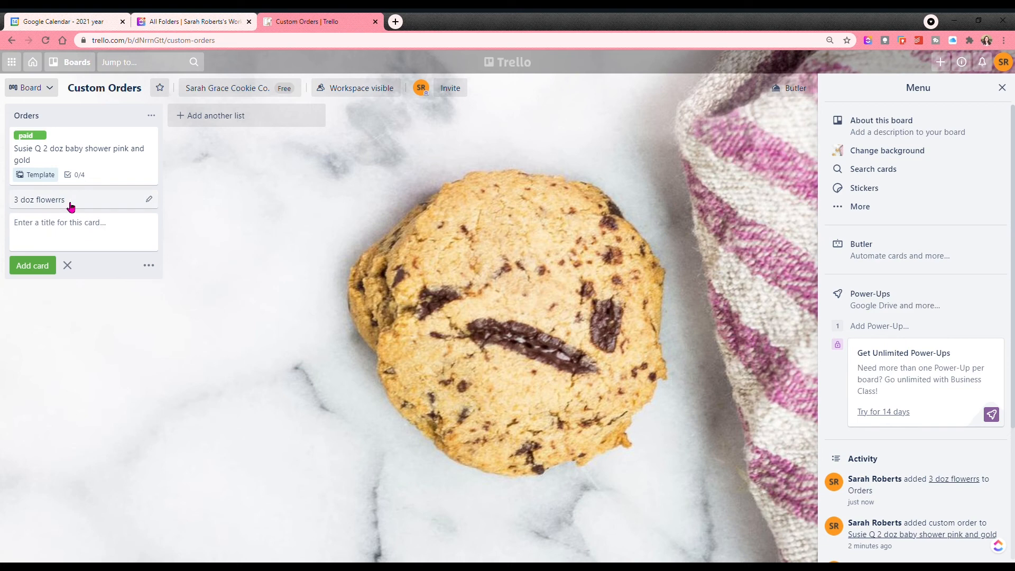
{"action": "left_click", "coordinate": [80, 206]}
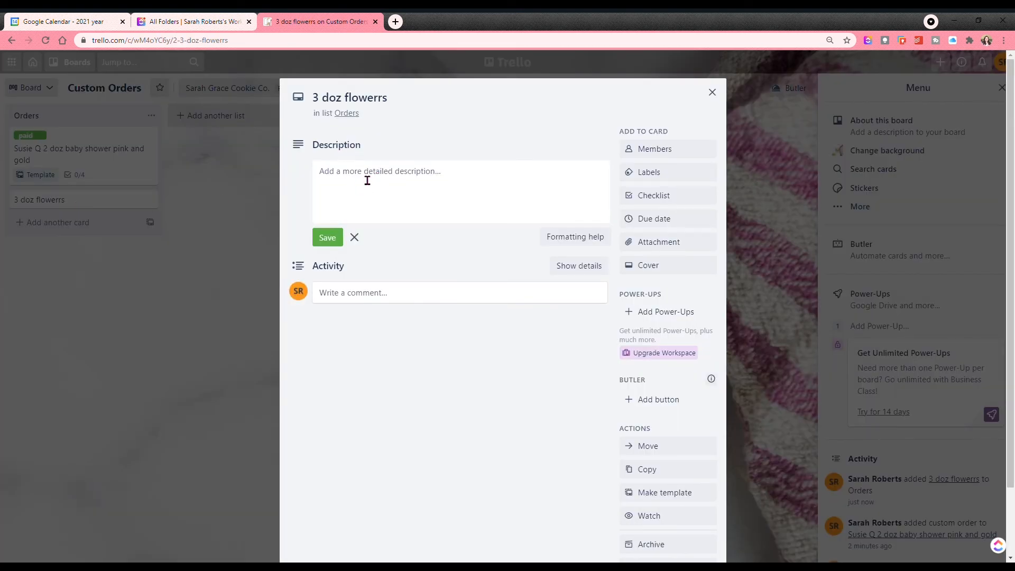
{"action": "left_click", "coordinate": [401, 106]}
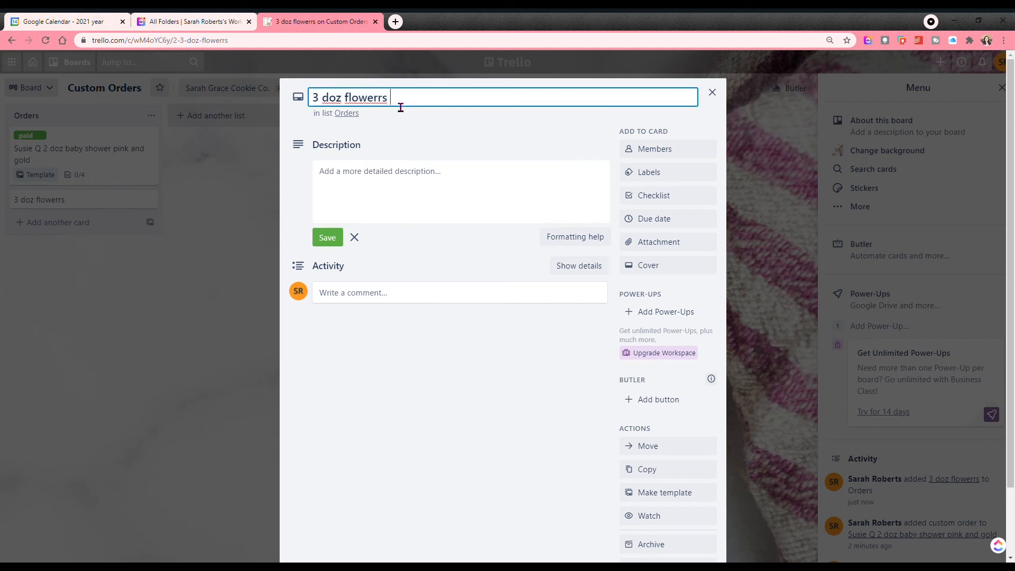
{"action": "type", "text": "dara"}
Step: Enter "text message" as the flowers card's description
{"action": "left_click", "coordinate": [342, 178]}
{"action": "type", "text": "f"}
{"action": "key", "text": "BackSpace"}
{"action": "type", "text": "t"}
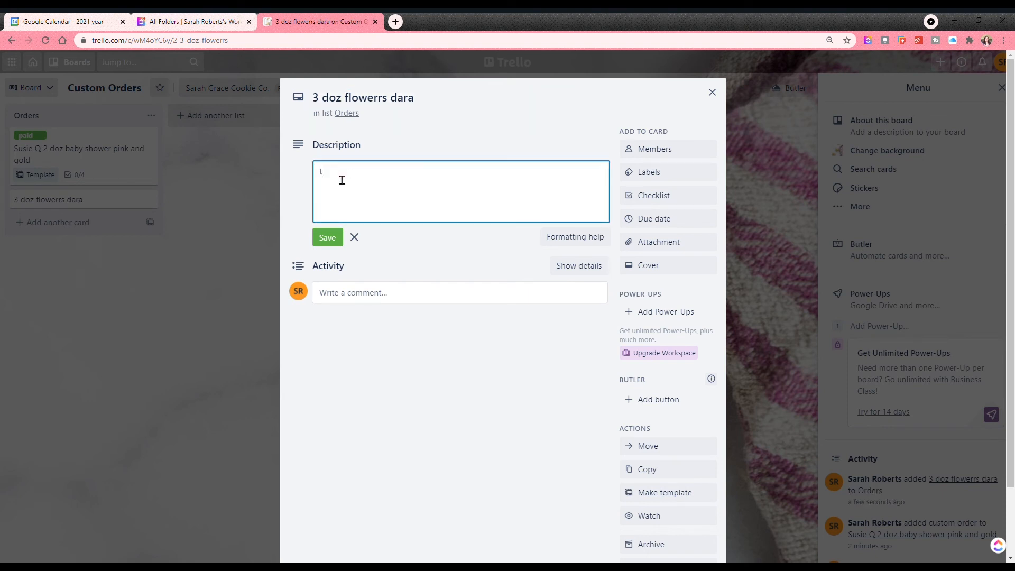
{"action": "type", "text": "ext message"}
Step: Look over the attachment sources available for the flowers card, then close the card
{"action": "left_click", "coordinate": [661, 241]}
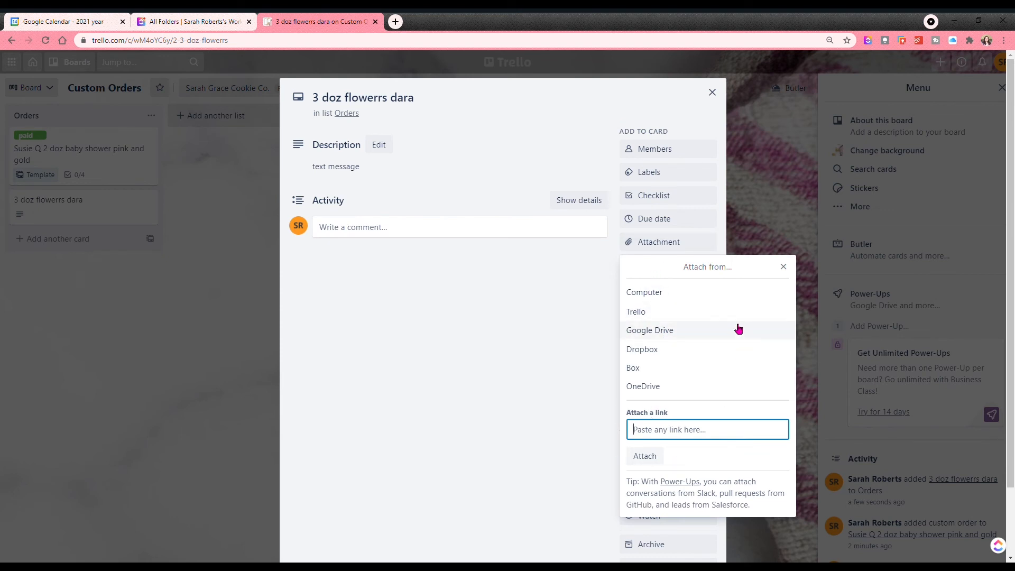
{"action": "left_click", "coordinate": [786, 267]}
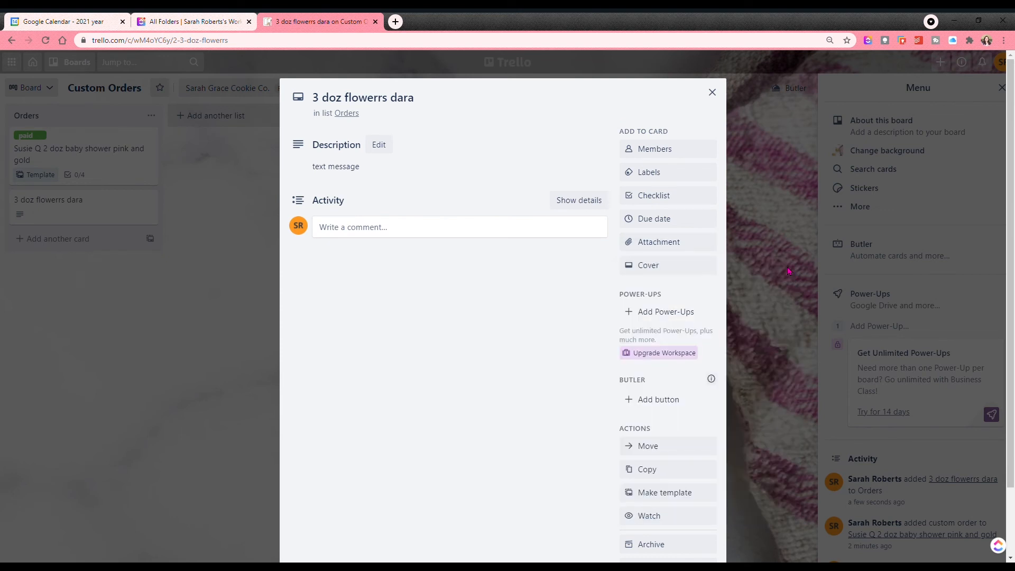
{"action": "left_click", "coordinate": [713, 93]}
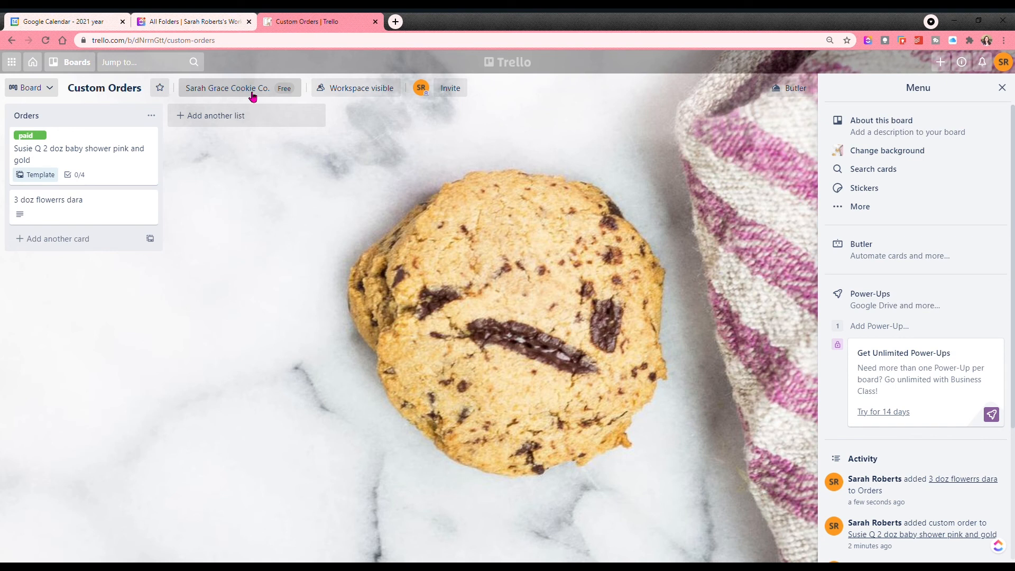
Step: Create a list titled "5/14" and move both order cards into it
{"action": "left_click", "coordinate": [214, 125]}
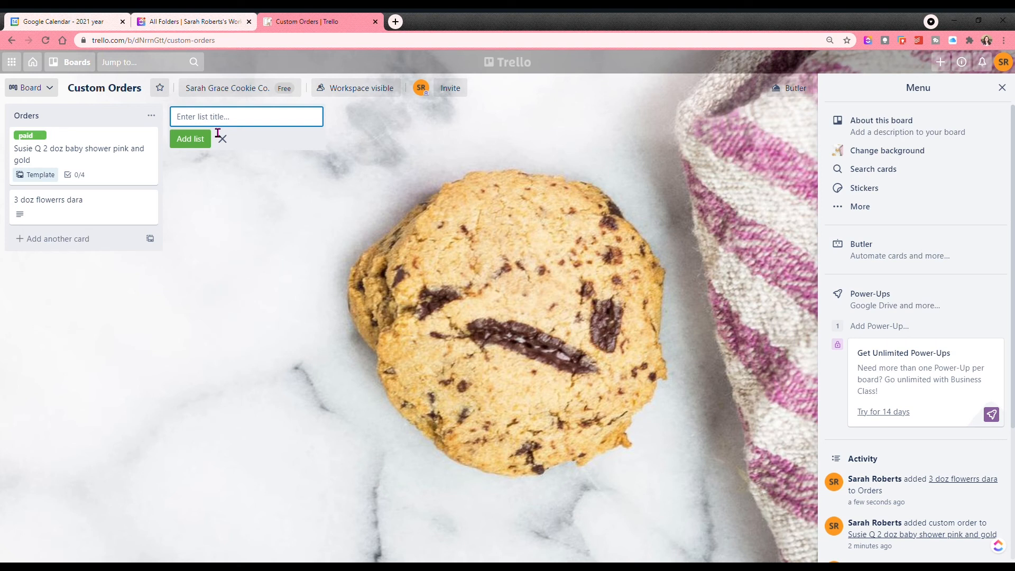
{"action": "type", "text": "5/14"}
{"action": "key", "text": "Return"}
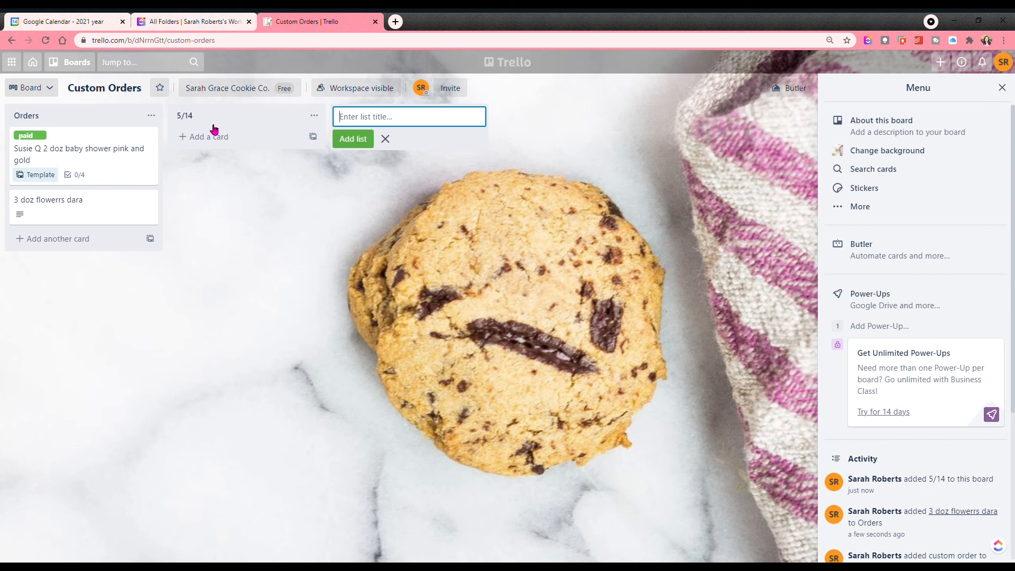
{"action": "left_click_drag", "start_coordinate": [113, 158], "coordinate": [270, 162]}
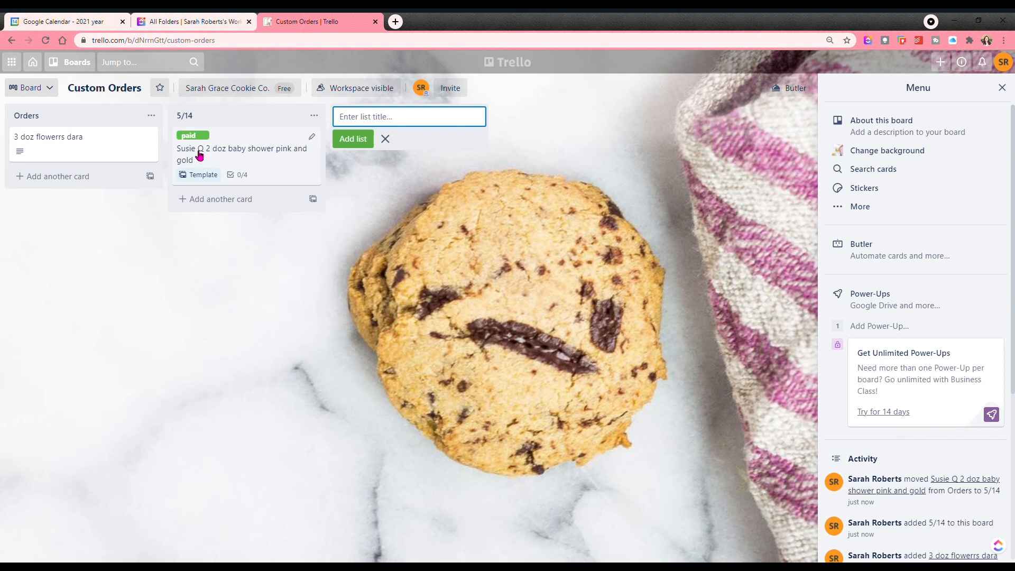
{"action": "left_click_drag", "start_coordinate": [118, 159], "coordinate": [451, 138]}
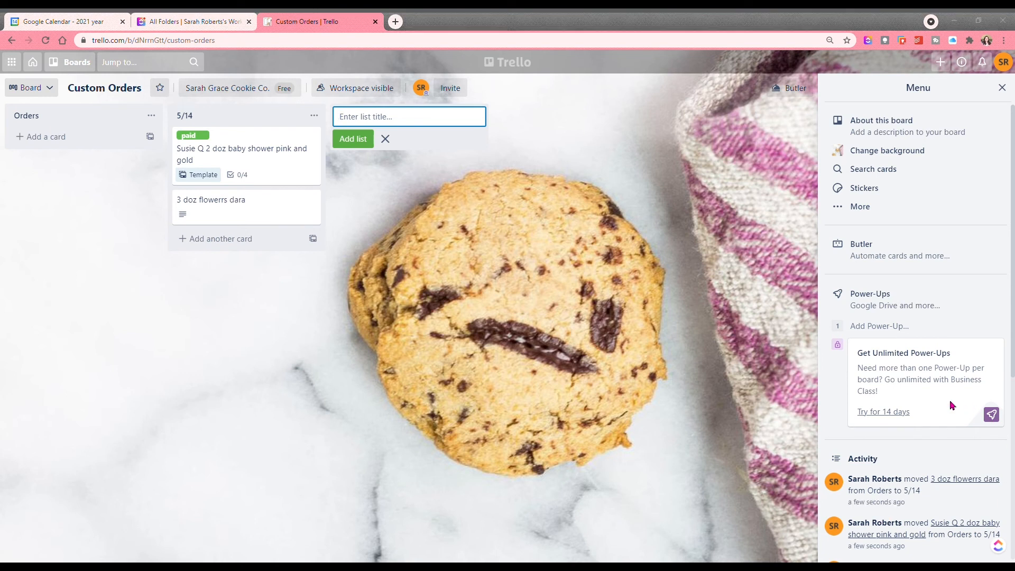
Step: Add another list titled "5/17" to the board
{"action": "left_click", "coordinate": [730, 454]}
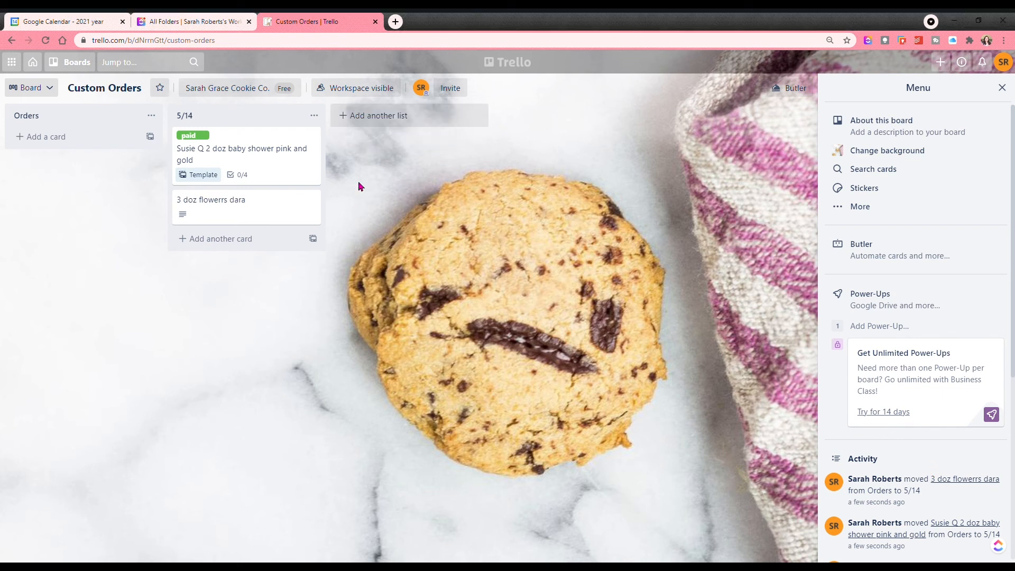
{"action": "left_click", "coordinate": [378, 116]}
{"action": "type", "text": "5/17"}
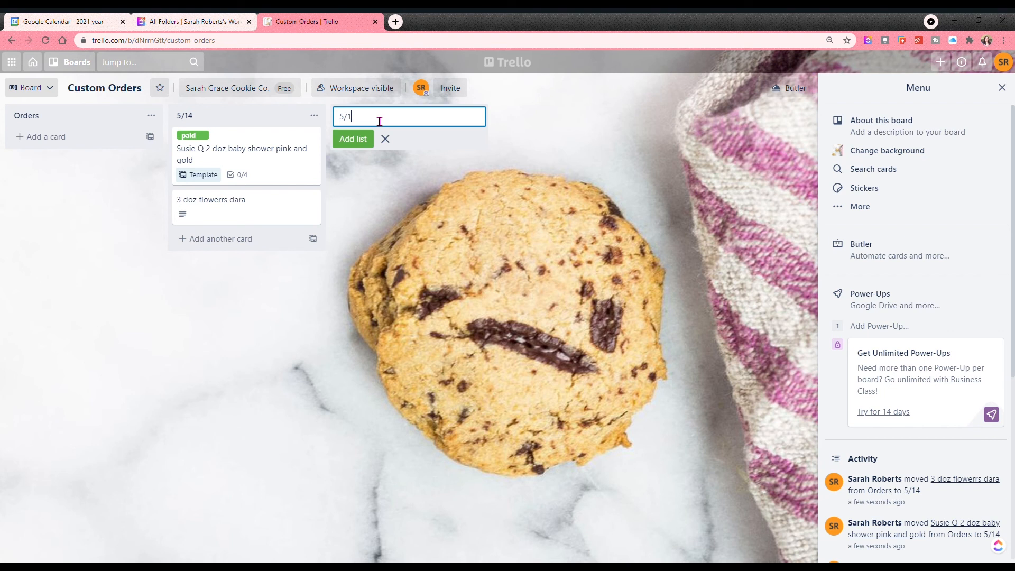
{"action": "key", "text": "Return"}
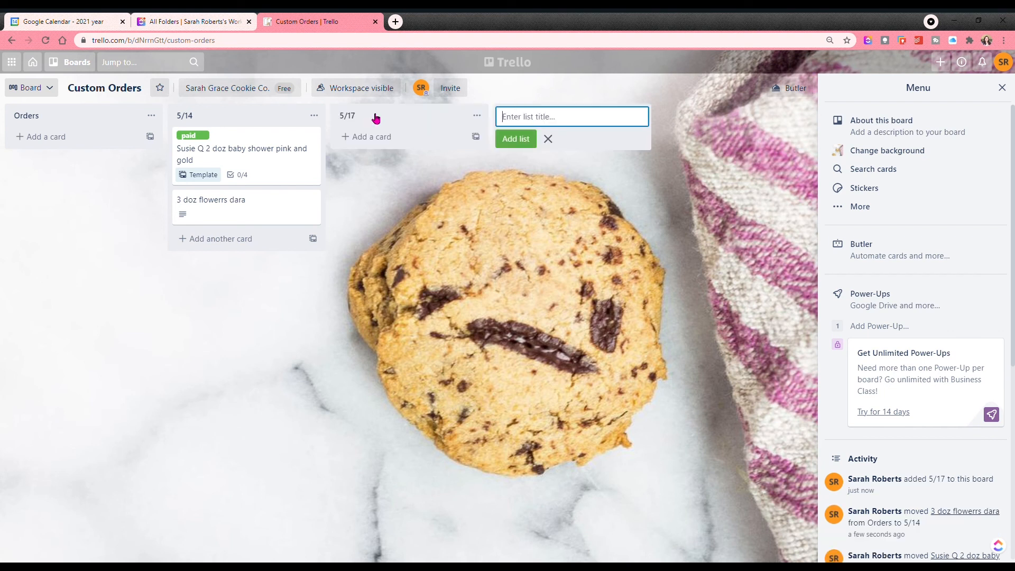
Step: Return both order cards to the Orders list and archive the 5/14 and 5/17 lists
{"action": "left_click", "coordinate": [314, 115]}
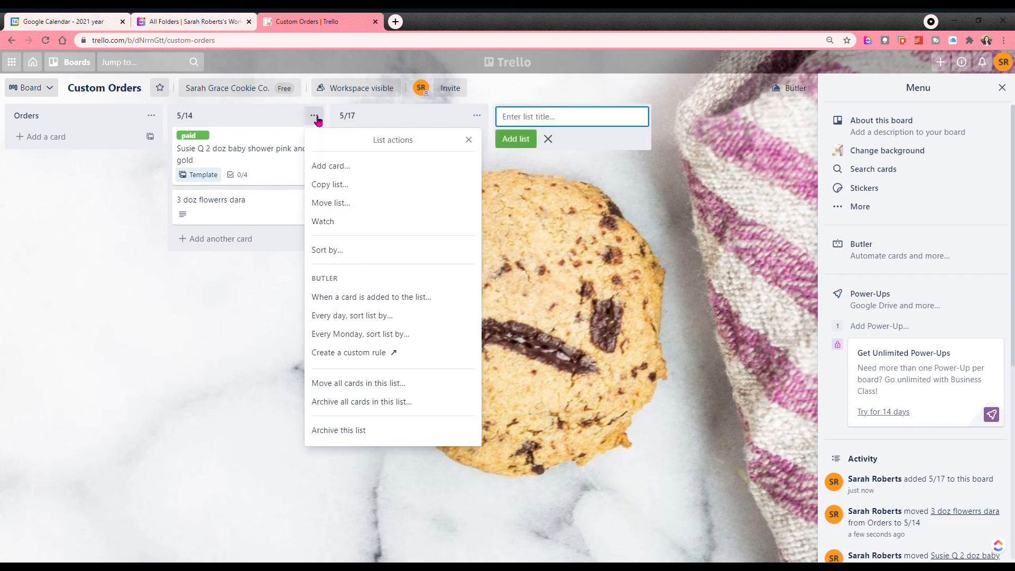
{"action": "left_click_drag", "start_coordinate": [229, 154], "coordinate": [85, 200]}
{"action": "left_click", "coordinate": [316, 116]}
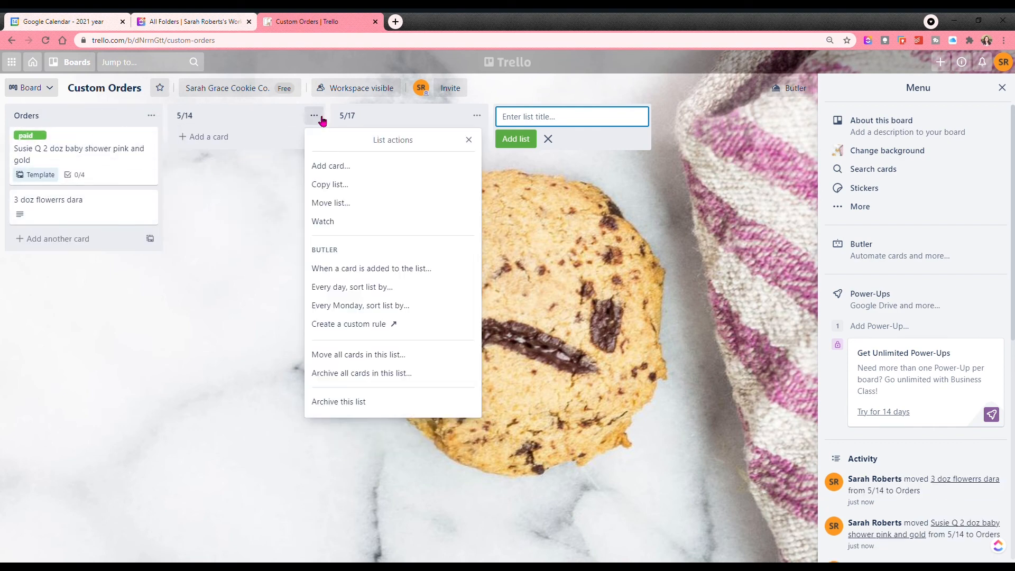
{"action": "left_click", "coordinate": [349, 401]}
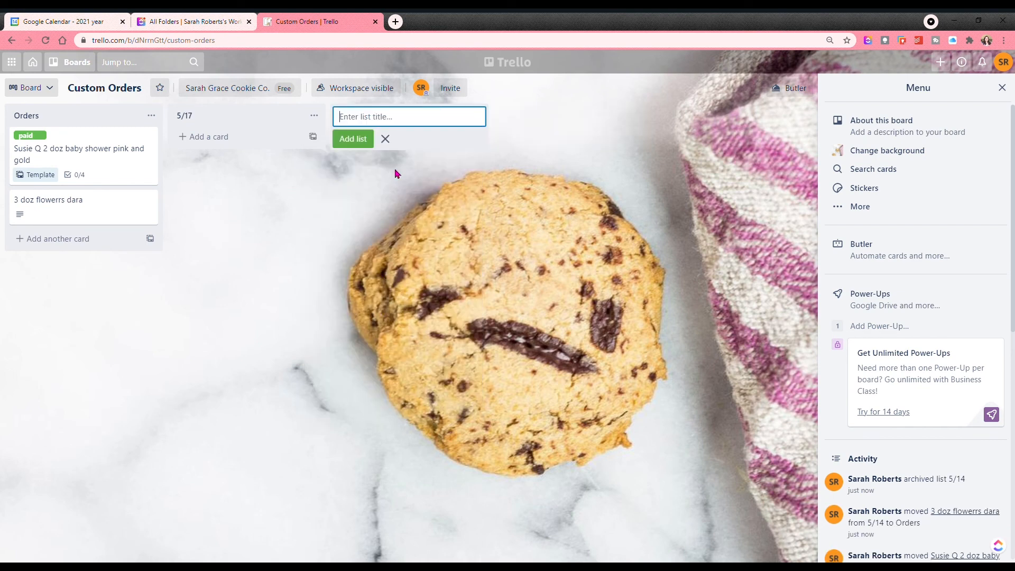
{"action": "left_click", "coordinate": [315, 116]}
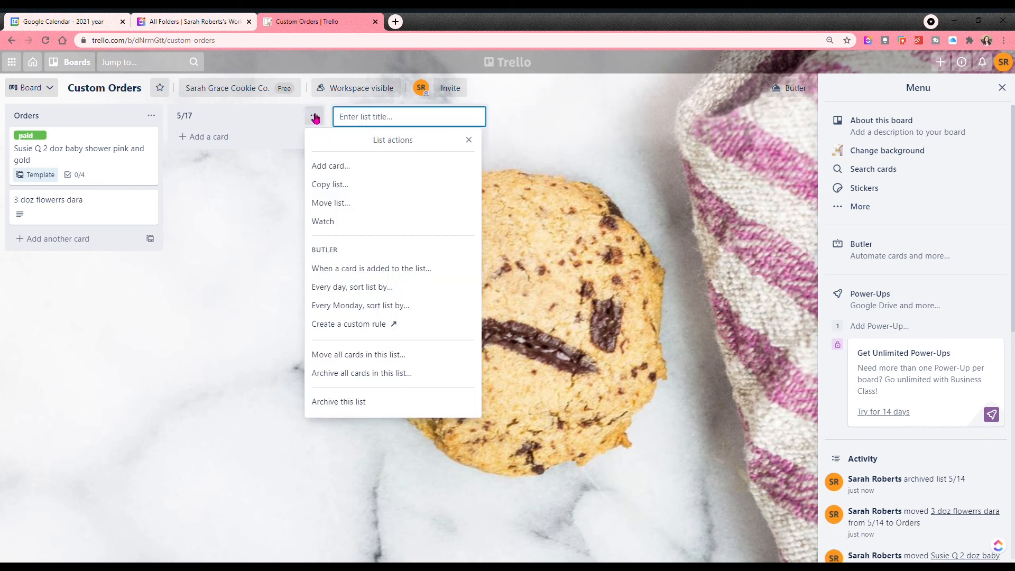
{"action": "left_click", "coordinate": [358, 403]}
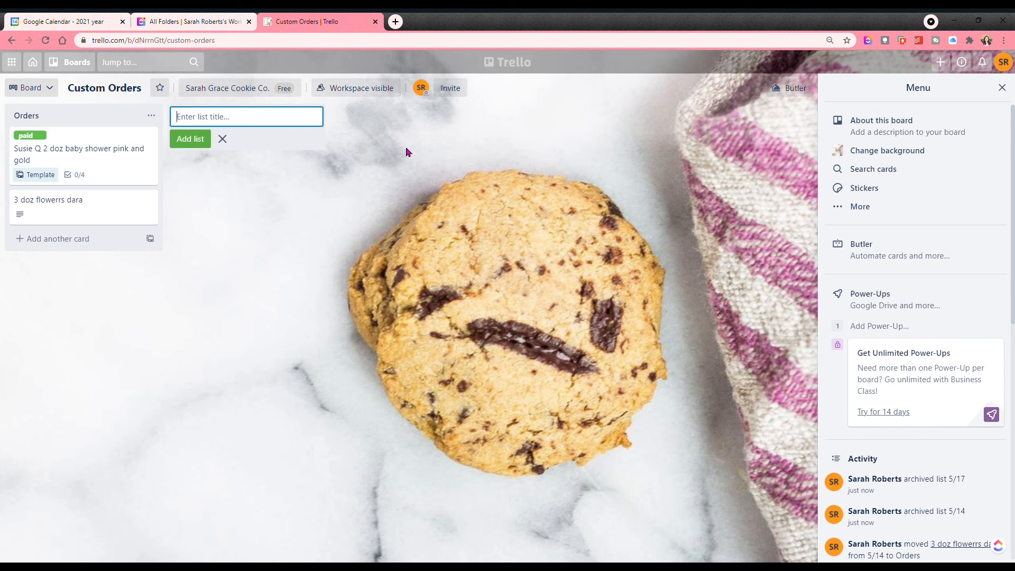
Step: Add lists named "bake", "freeze" and "flood", and place the flood list ahead of the freeze list
{"action": "type", "text": "bake"}
{"action": "key", "text": "Return"}
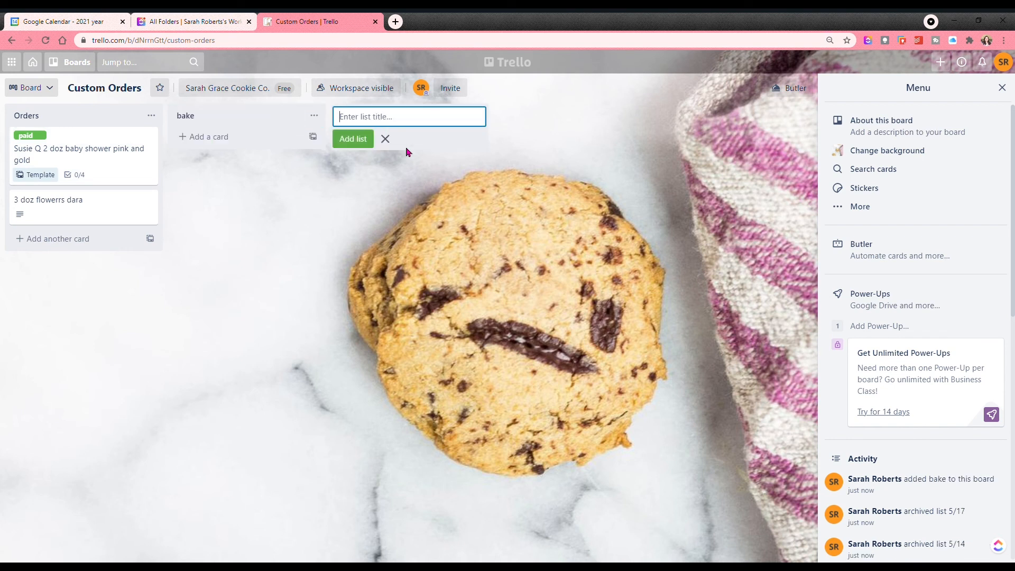
{"action": "type", "text": "freeze"}
{"action": "key", "text": "Return"}
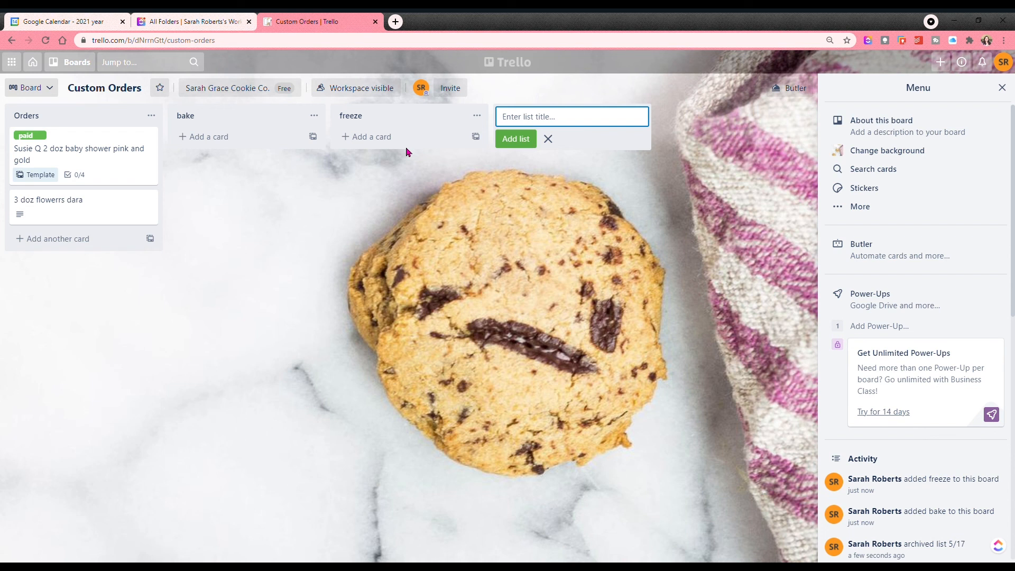
{"action": "type", "text": "flood"}
{"action": "key", "text": "Return"}
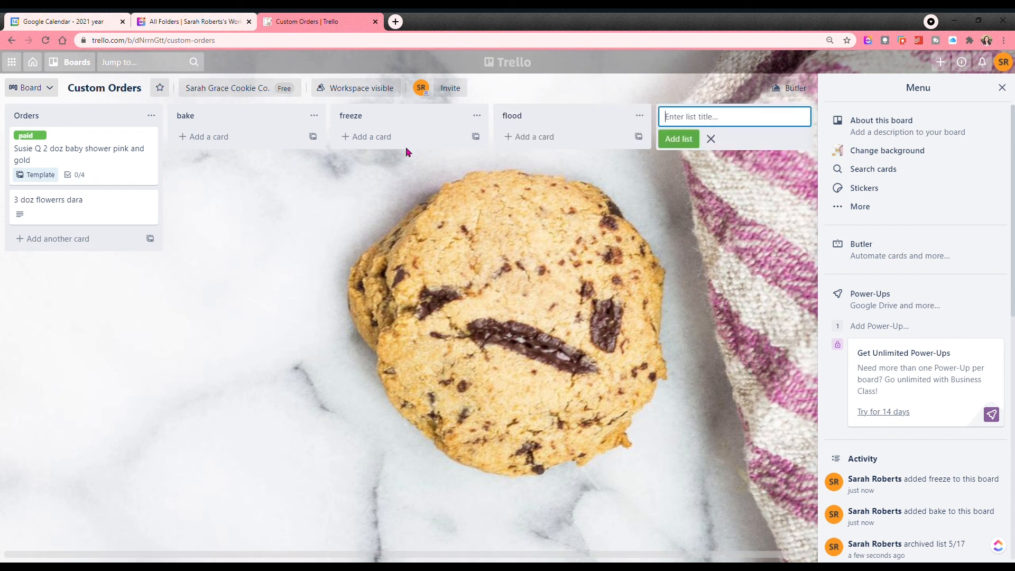
{"action": "left_click_drag", "start_coordinate": [569, 112], "coordinate": [406, 119]}
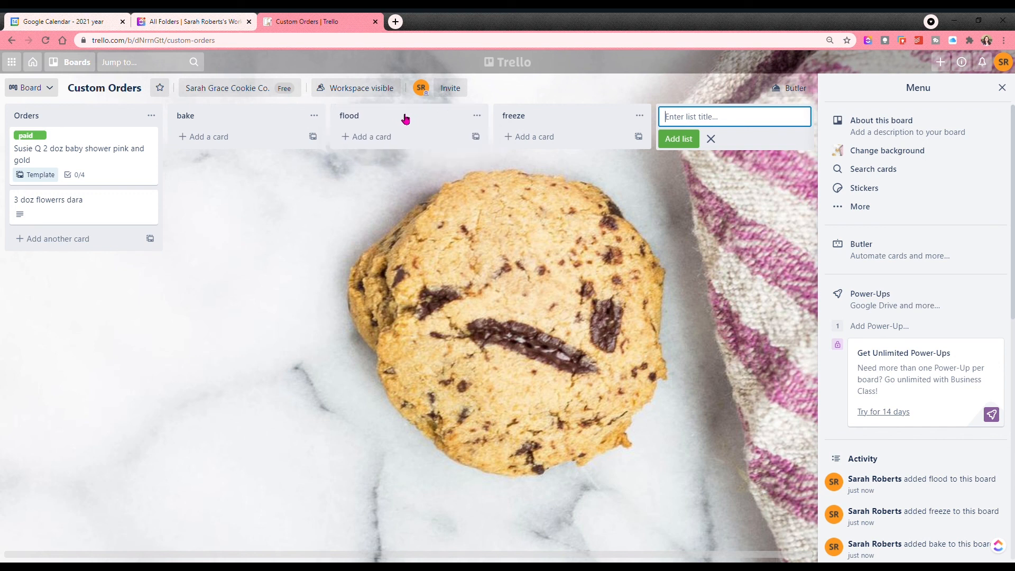
Step: Move the baby shower card through the bake and flood lists and return it to the Orders list
{"action": "left_click_drag", "start_coordinate": [114, 162], "coordinate": [275, 153]}
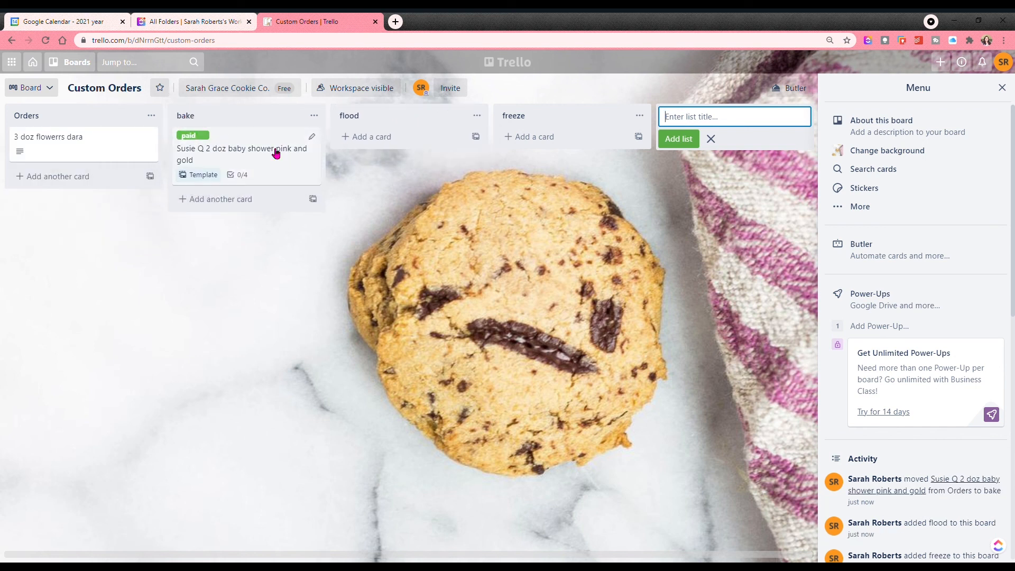
{"action": "left_click_drag", "start_coordinate": [276, 154], "coordinate": [95, 163]}
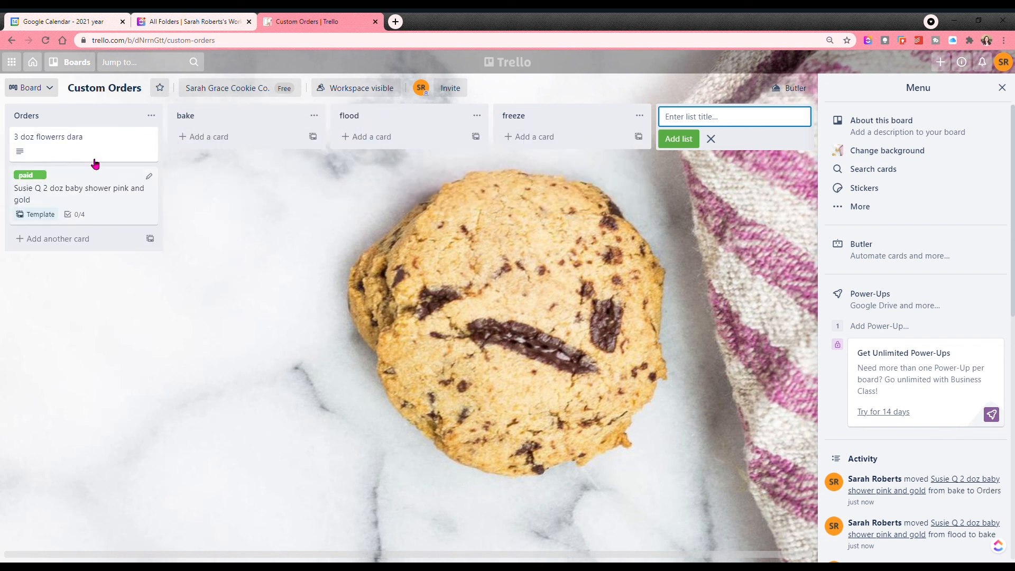